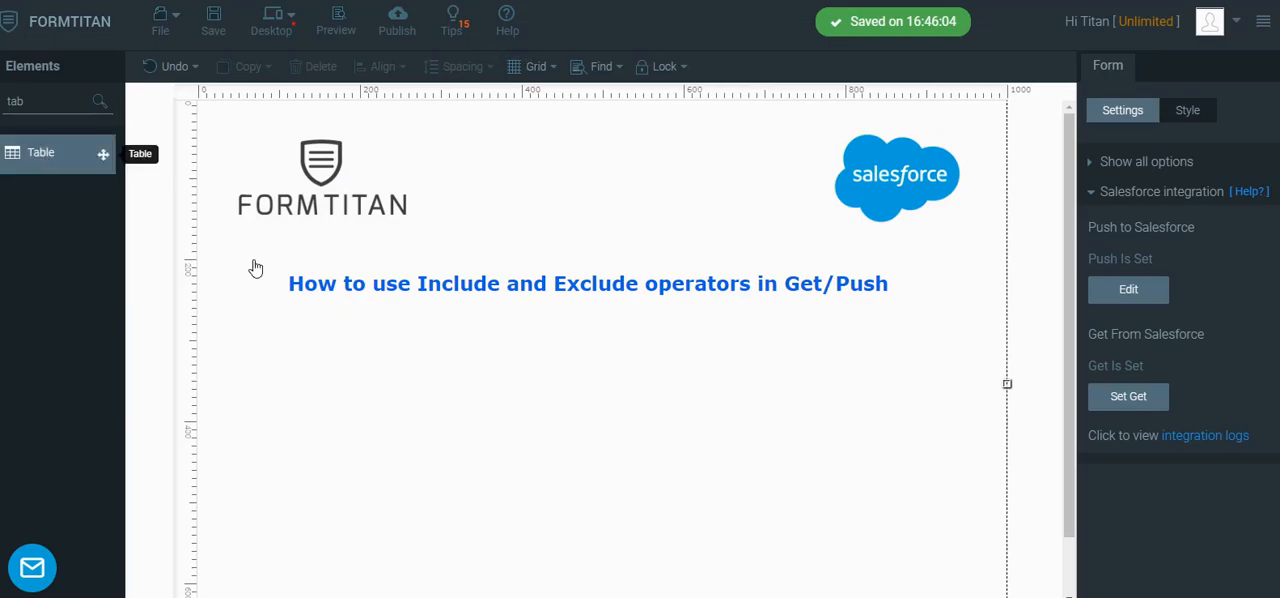
# Add a table below the form's heading and enlarge it to span nearly the full form width
pyautogui.moveTo(255, 268); pyautogui.dragTo(303, 354)
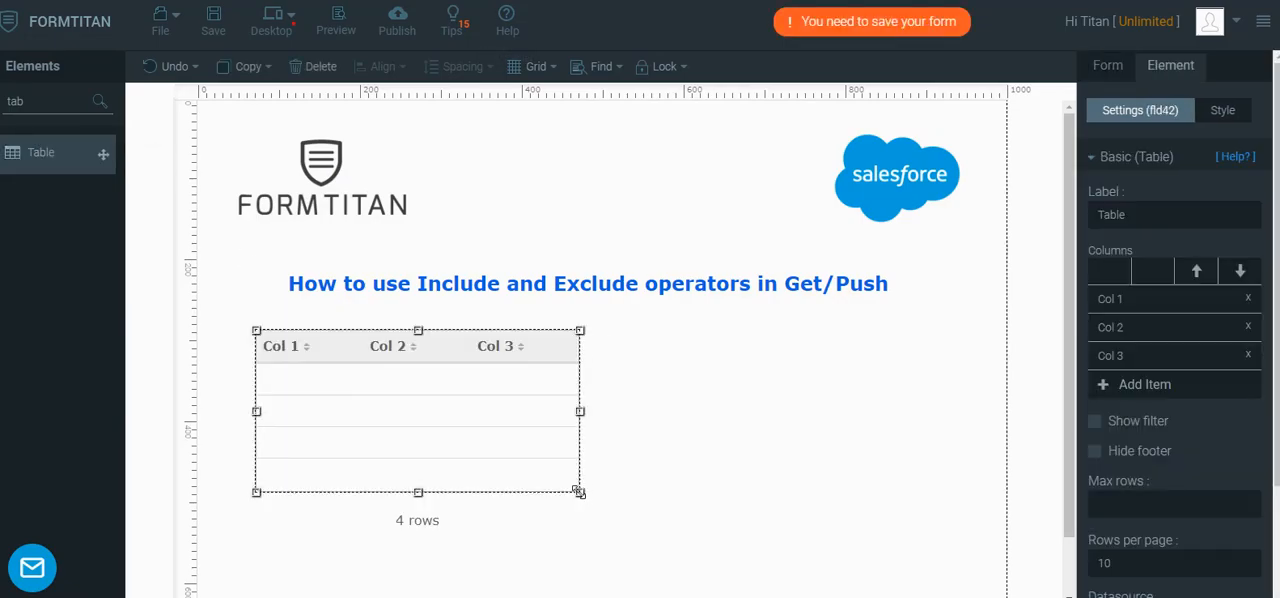
pyautogui.moveTo(581, 490); pyautogui.dragTo(993, 575)
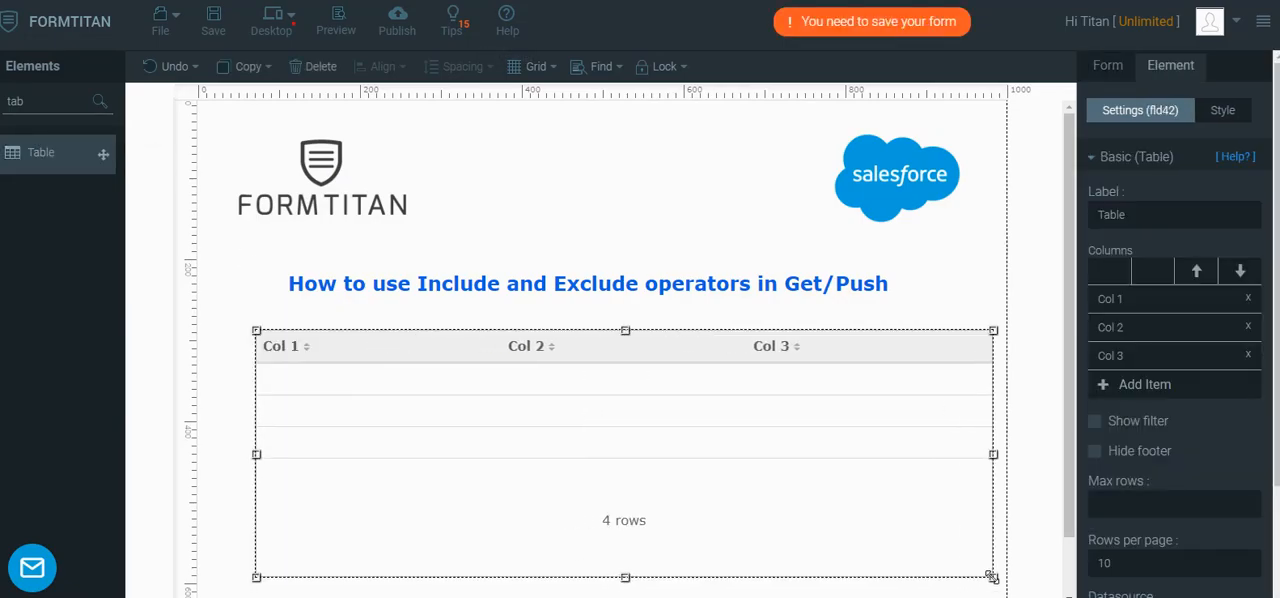
# Rename the table's three columns as First name, Last name and Interests
pyautogui.click(1148, 304)
pyautogui.write('F')
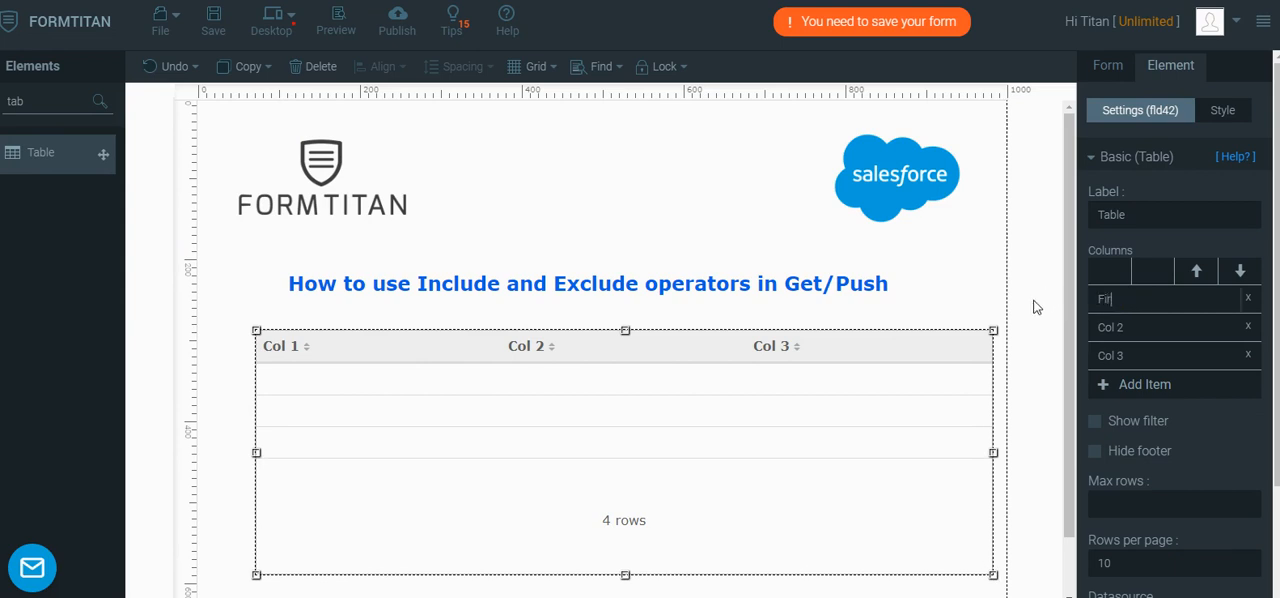
pyautogui.write('irst name')
pyautogui.click(1140, 325)
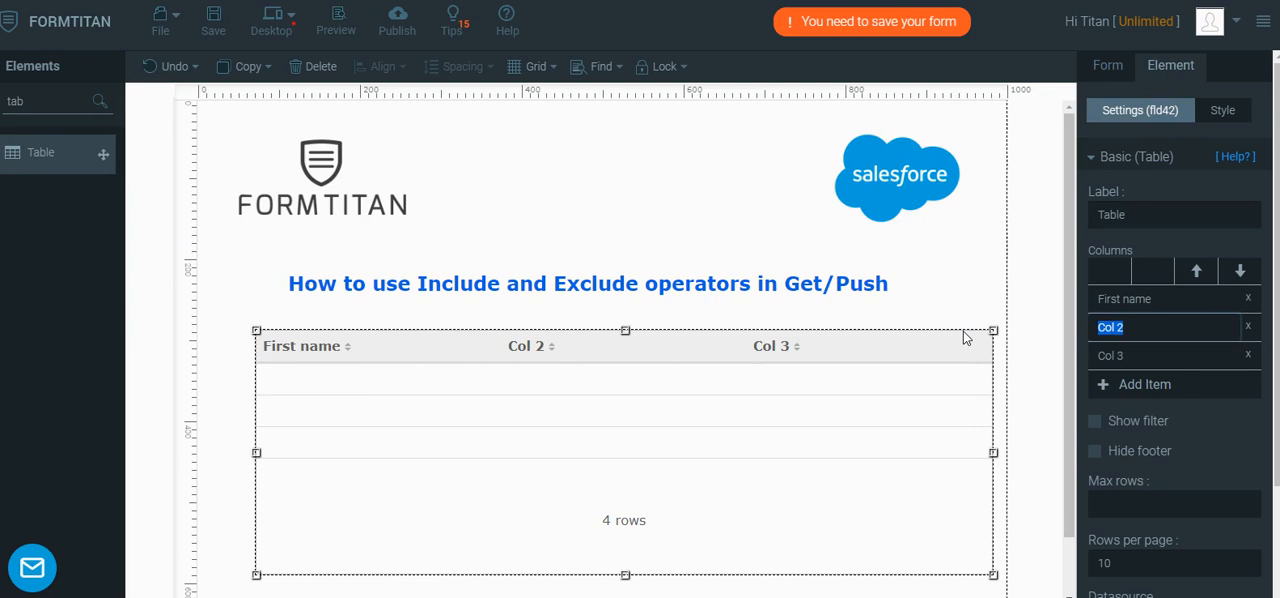
pyautogui.write('Last name')
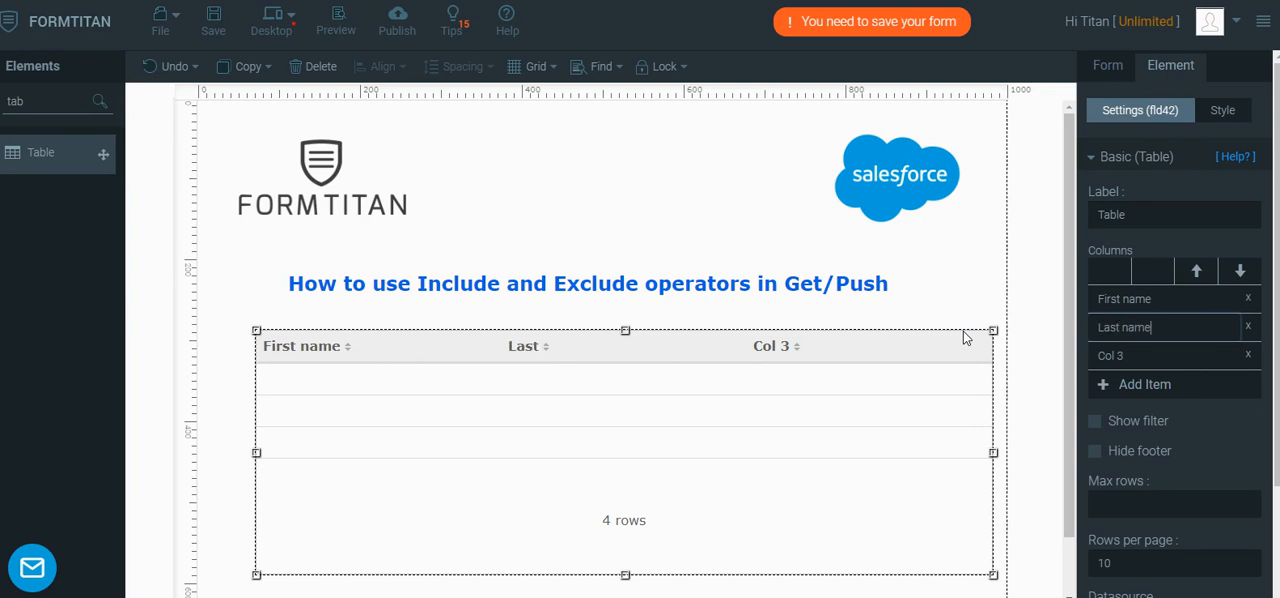
pyautogui.press('Tab')
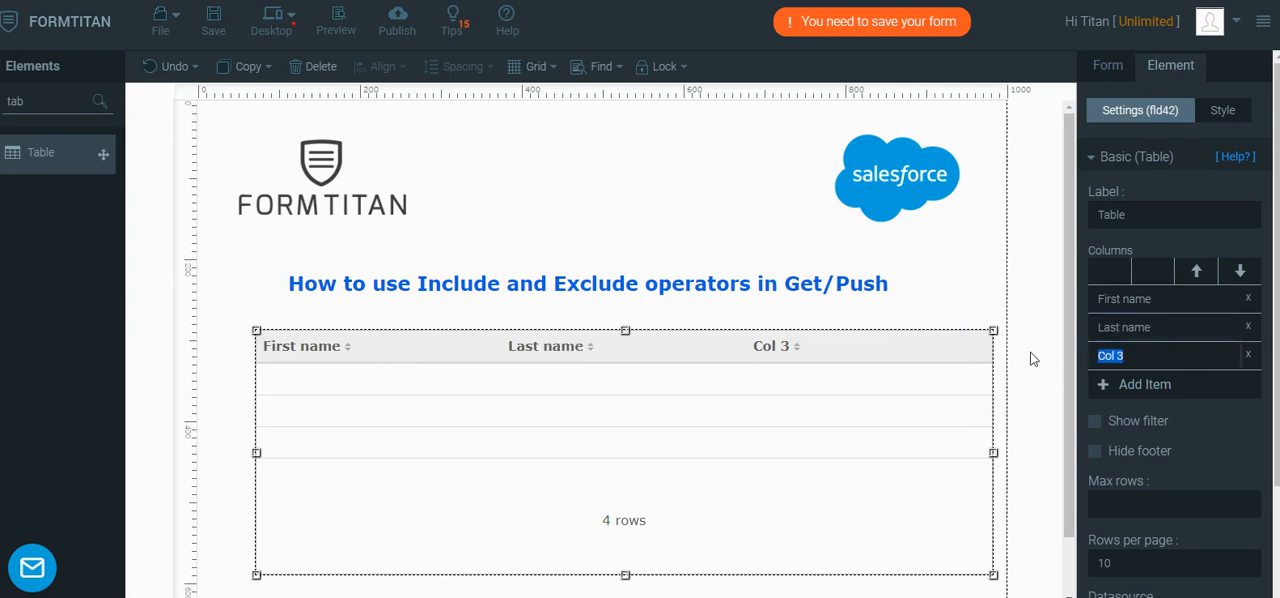
pyautogui.write('Interests')
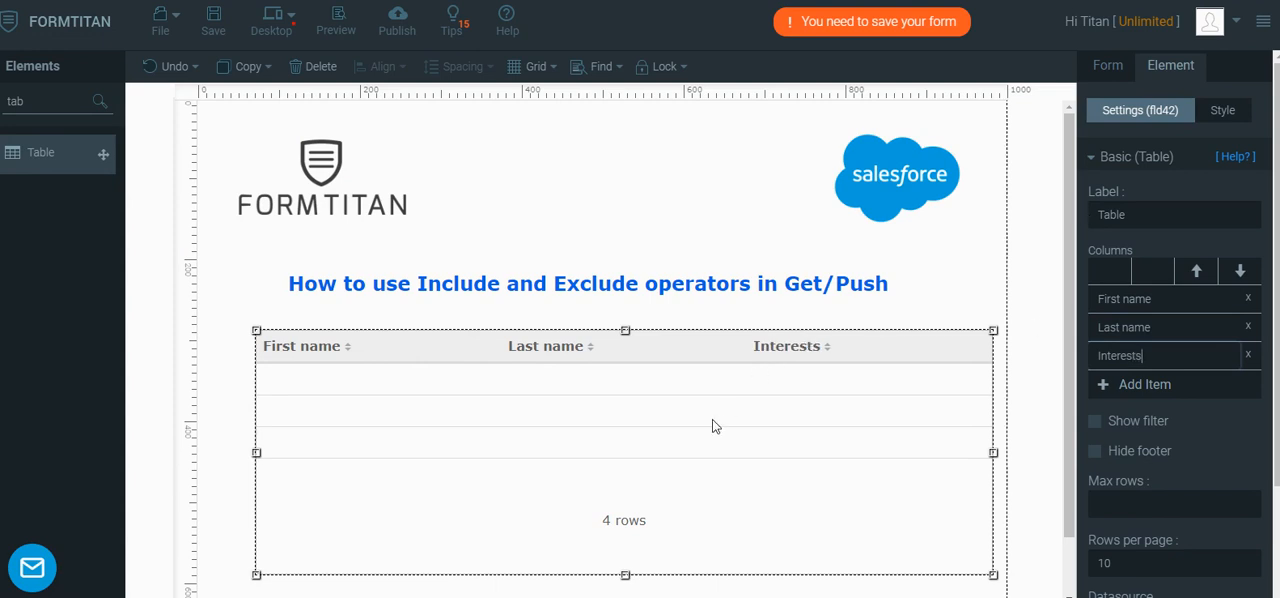
# Add the Salesforce object Contact to the table's datasource and have it execute on form load
pyautogui.scroll(-3, 1122, 530)
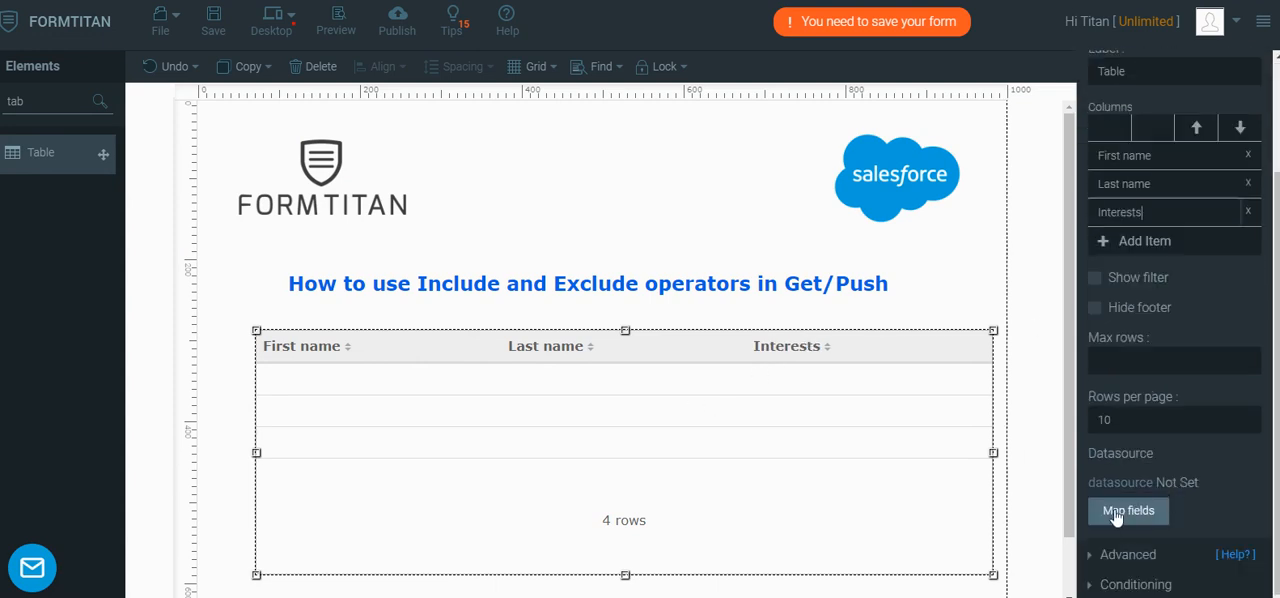
pyautogui.click(1121, 522)
pyautogui.click(368, 227)
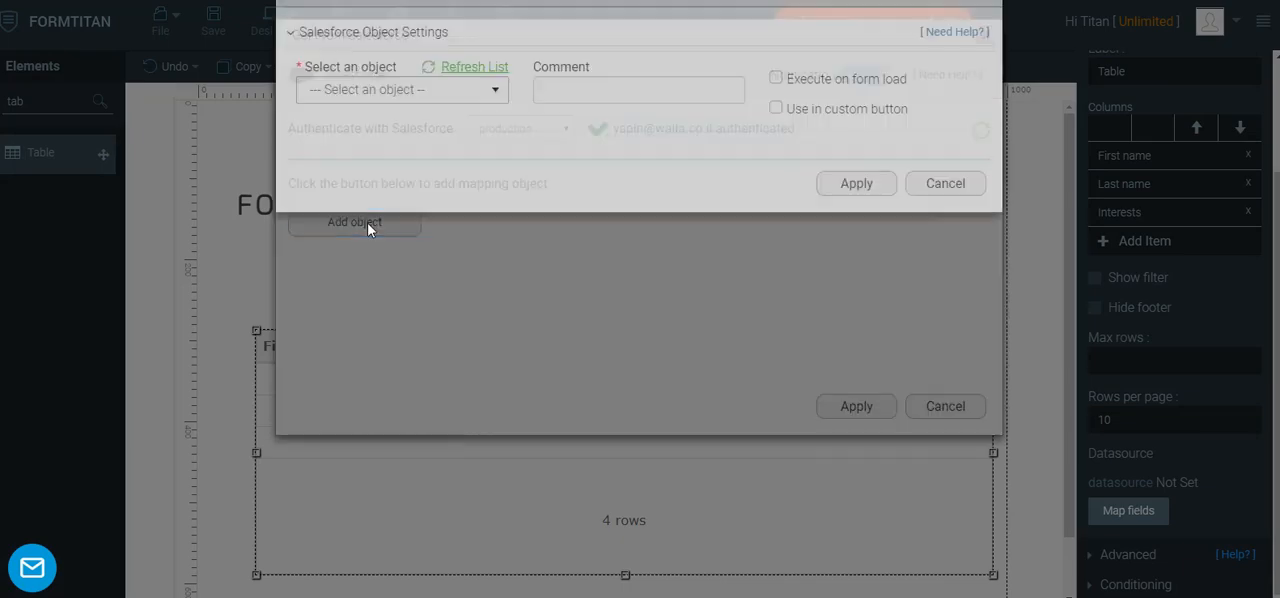
pyautogui.click(384, 147)
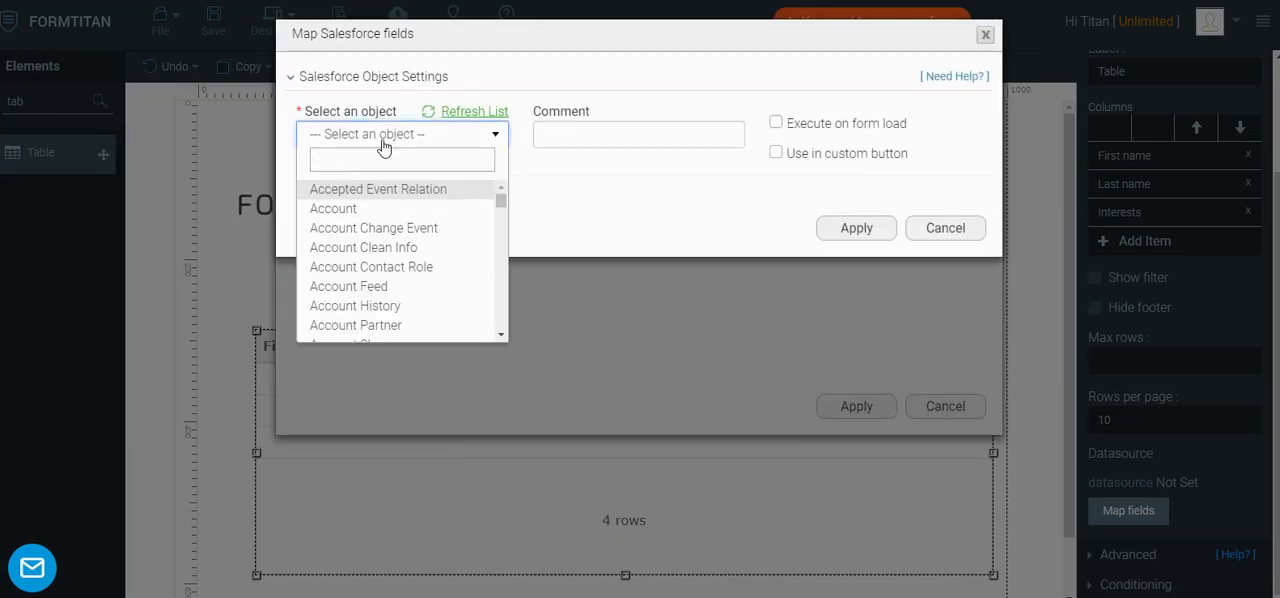
pyautogui.write('cont')
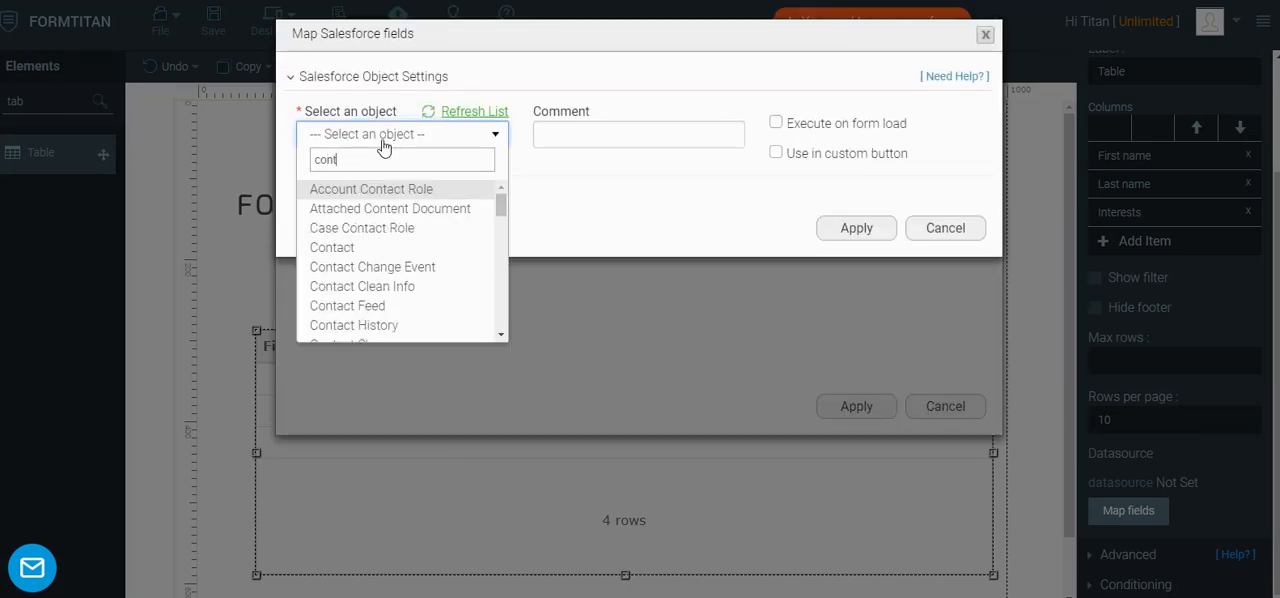
pyautogui.click(323, 247)
pyautogui.click(776, 122)
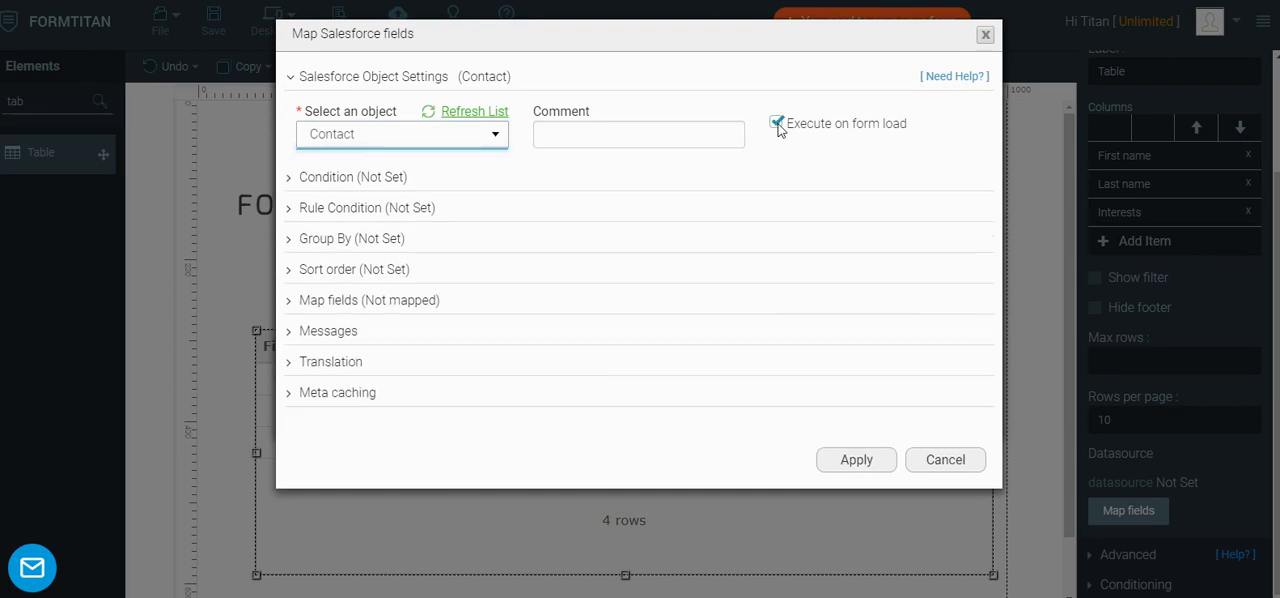
# Map the table's First name and Last name columns to the Salesforce fields First Name and Last Name
pyautogui.click(326, 303)
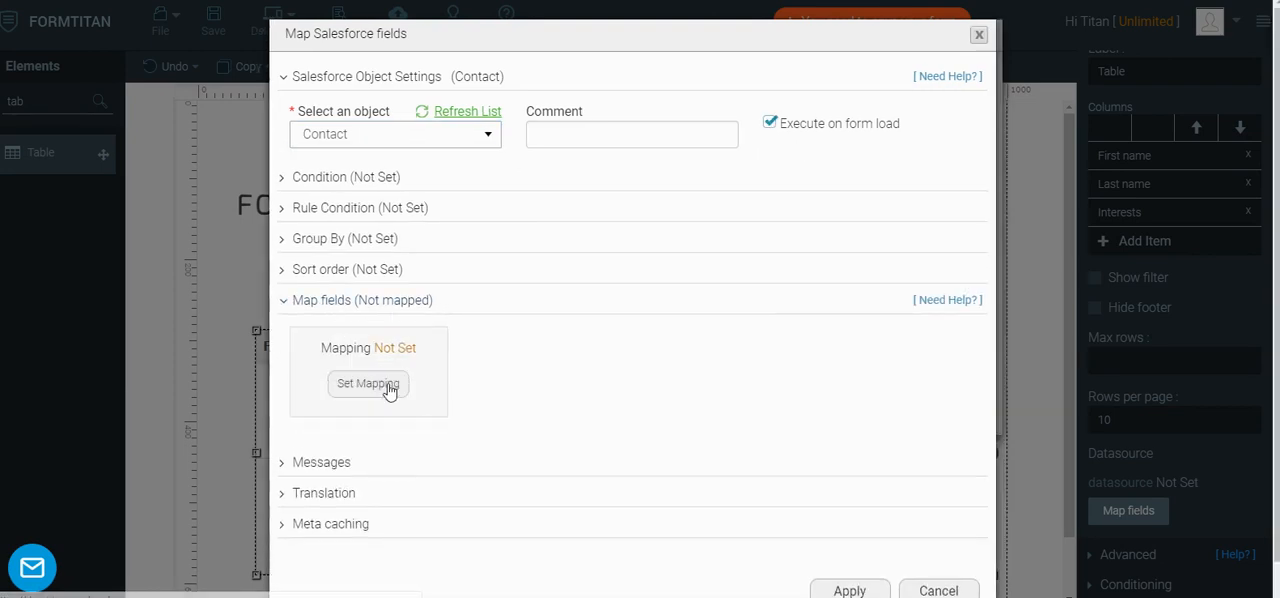
pyautogui.click(405, 385)
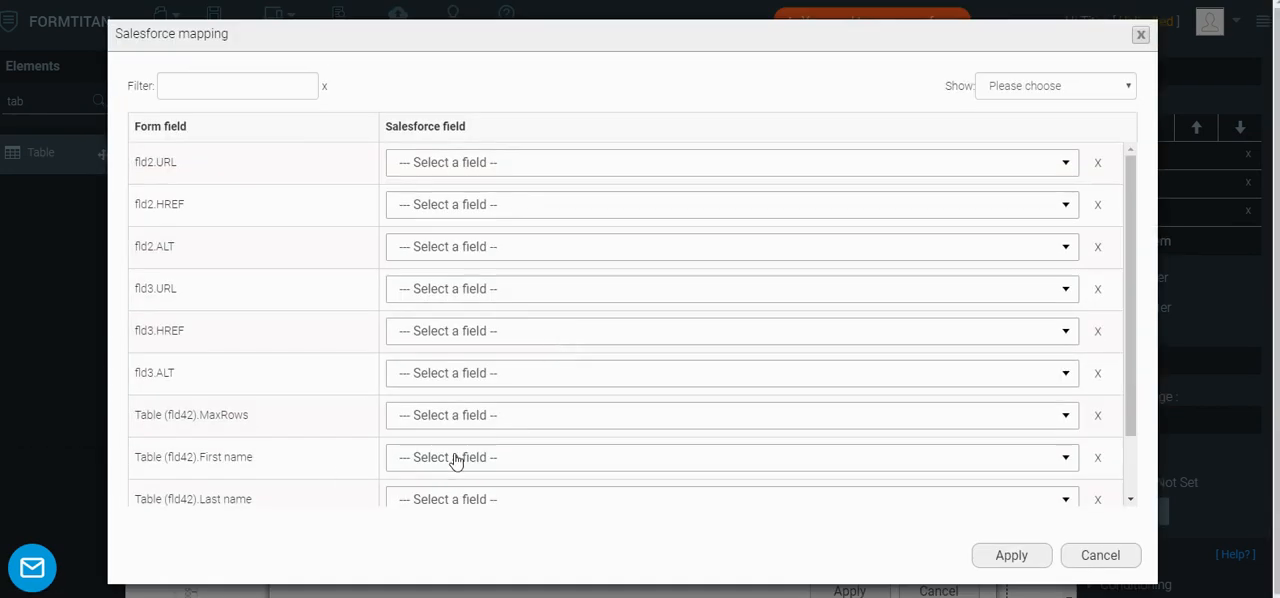
pyautogui.click(455, 457)
pyautogui.write('fir')
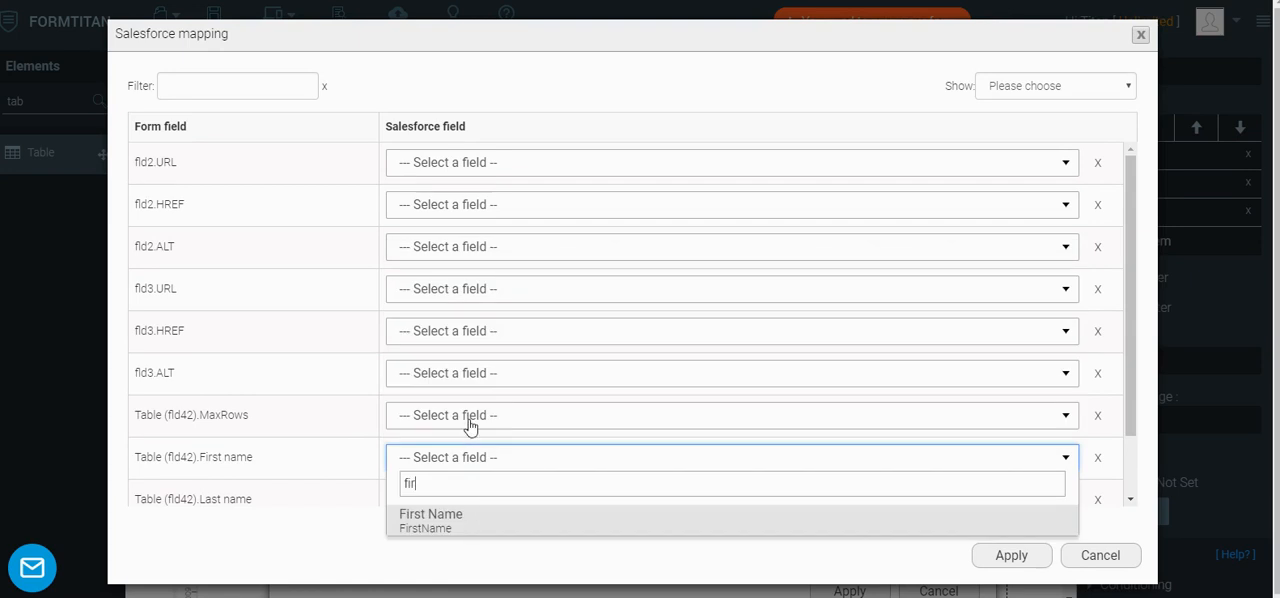
pyautogui.click(437, 521)
pyautogui.scroll(-2, 430, 465)
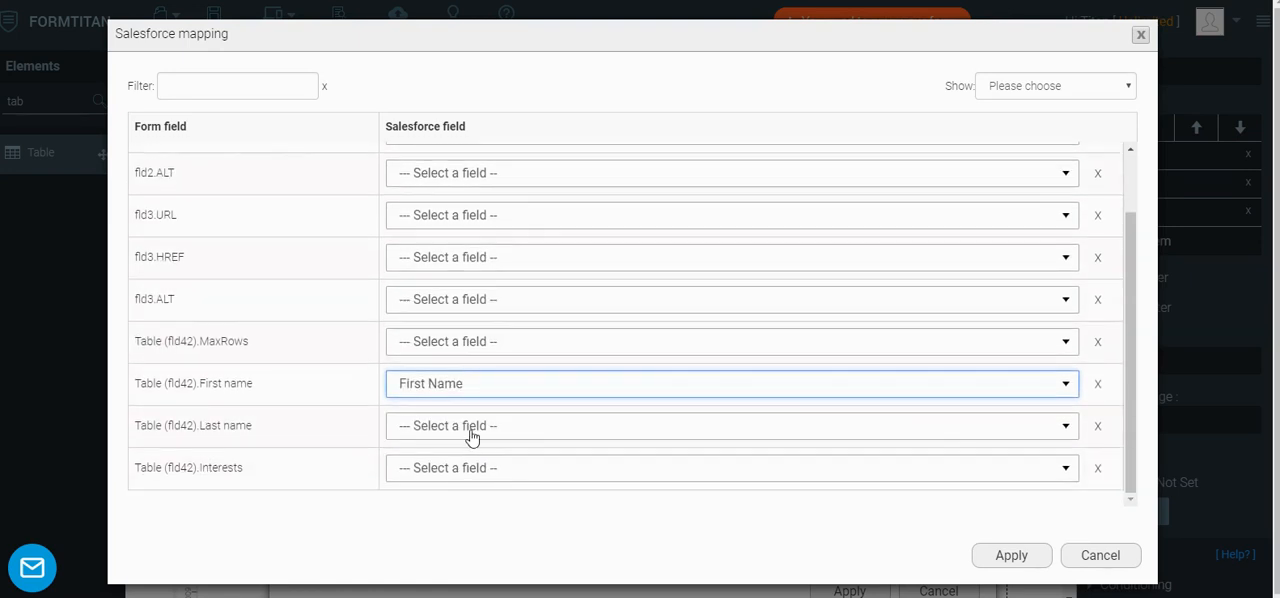
pyautogui.click(470, 432)
pyautogui.write('las')
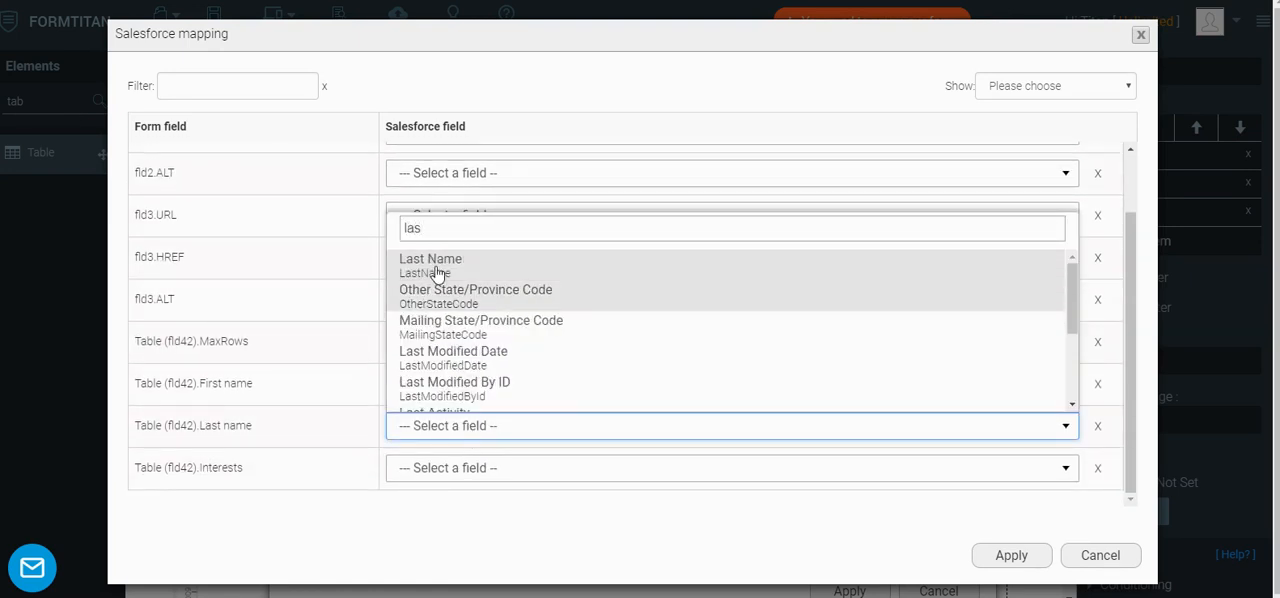
pyautogui.click(478, 272)
# Map the table's Interests column to the Salesforce field Contact interests and apply the mapping
pyautogui.click(451, 470)
pyautogui.write('inter')
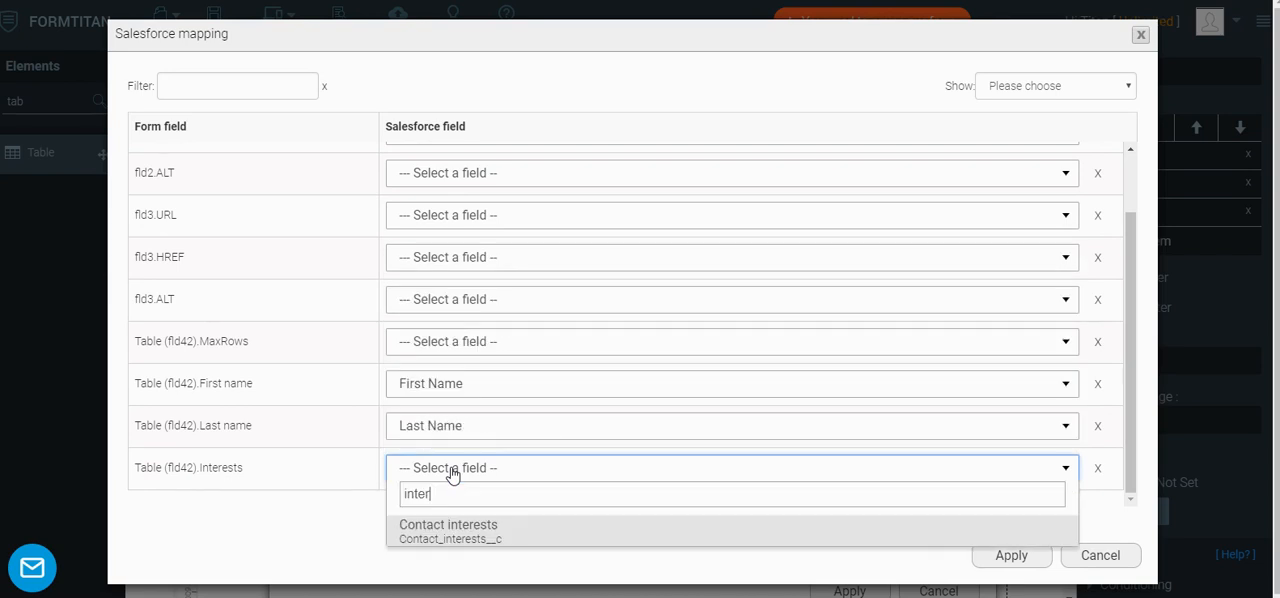
pyautogui.click(458, 540)
pyautogui.click(1012, 553)
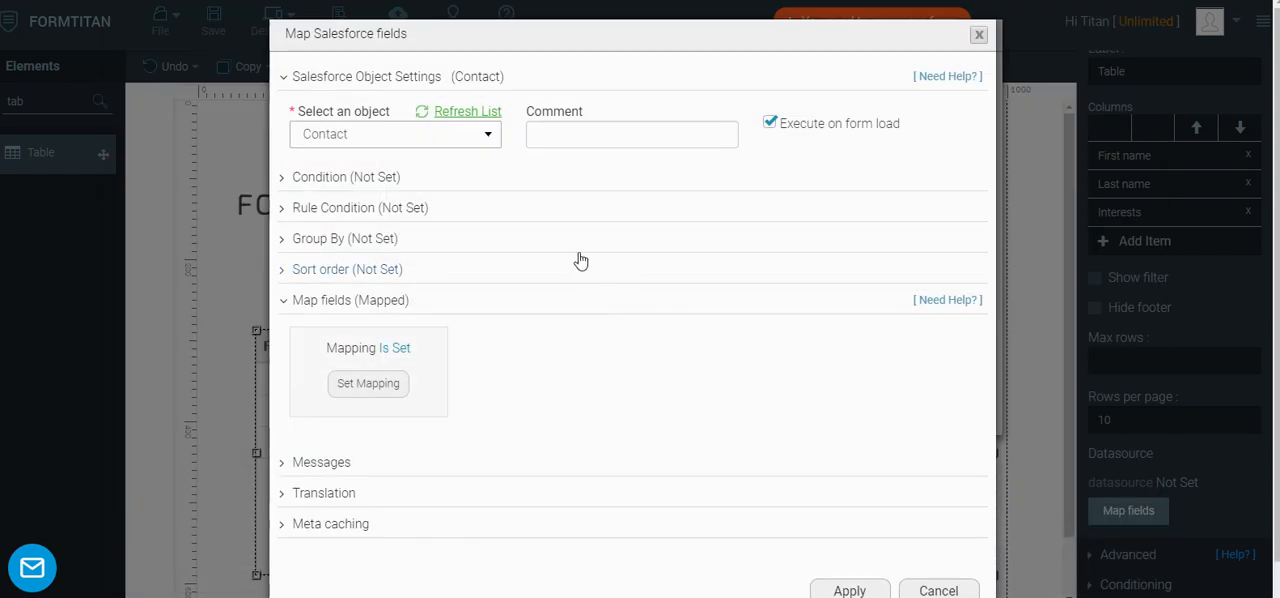
# Take the ID from All when multiple matches are found, and start a condition on the CRM field Contact interests
pyautogui.click(314, 180)
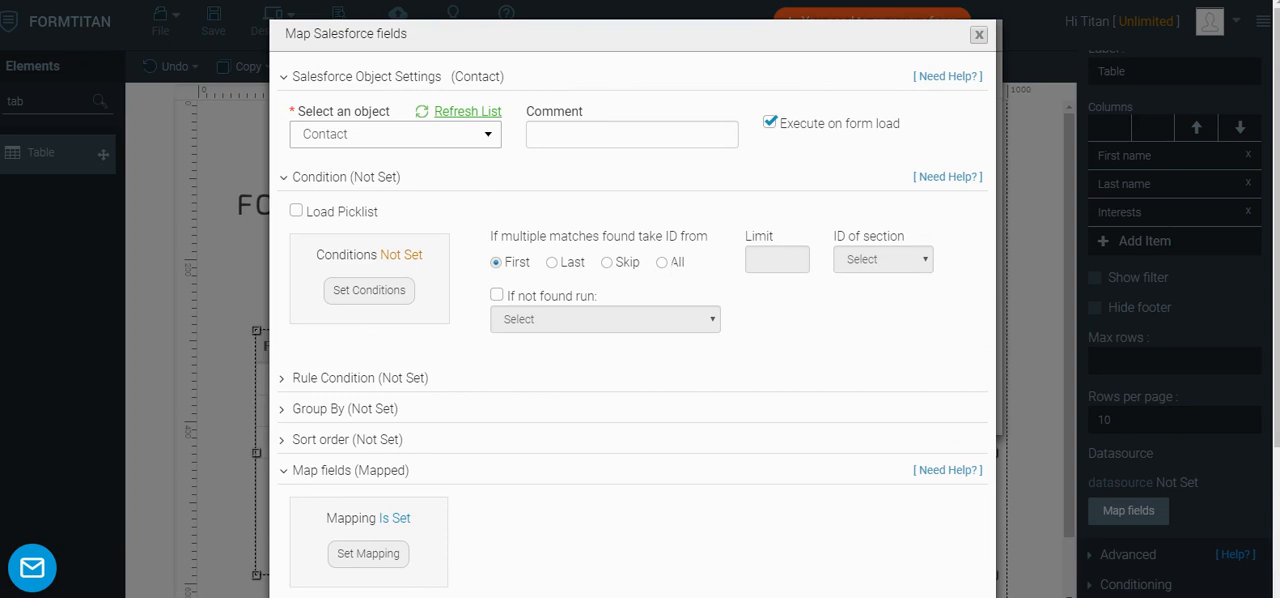
pyautogui.click(661, 262)
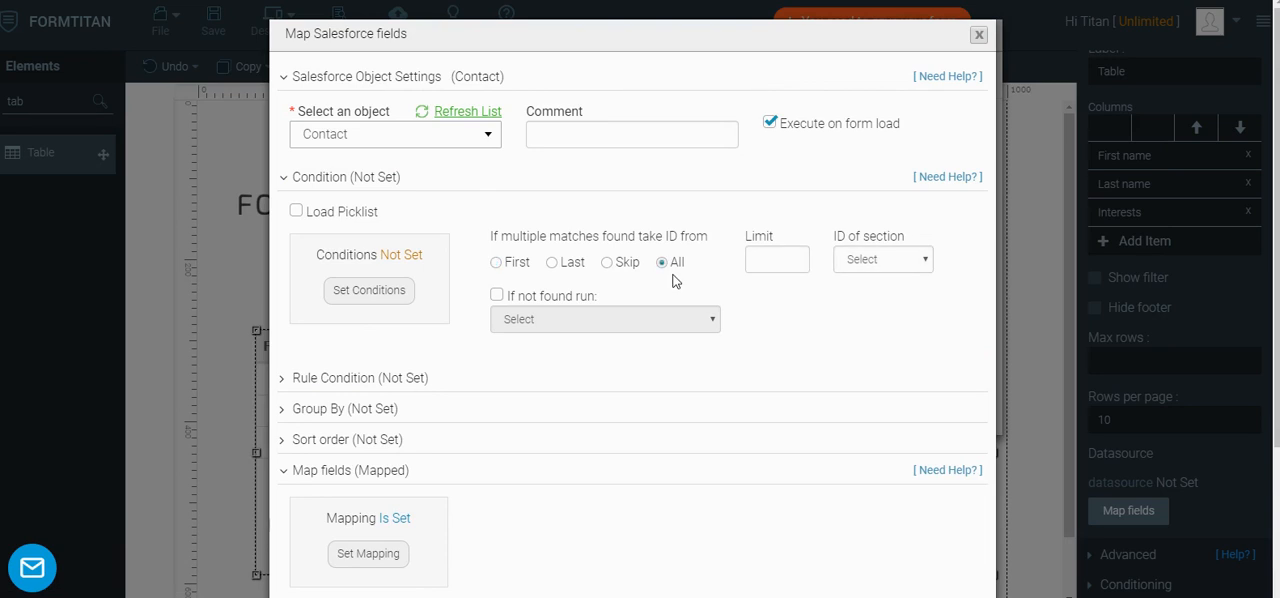
pyautogui.click(379, 289)
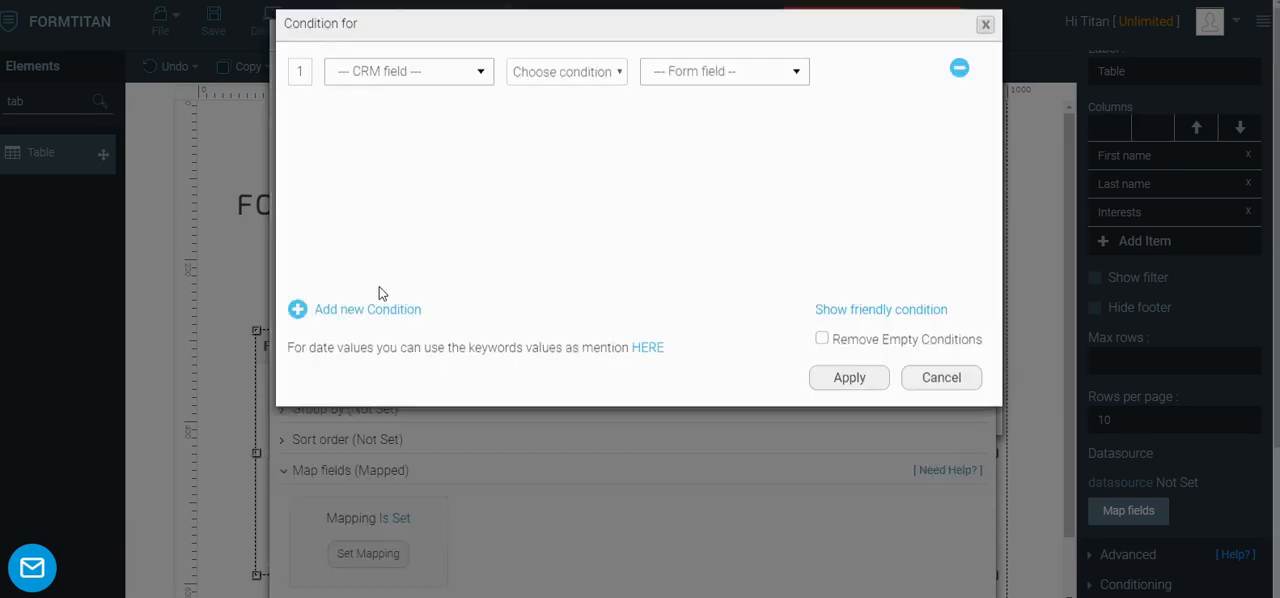
pyautogui.click(408, 88)
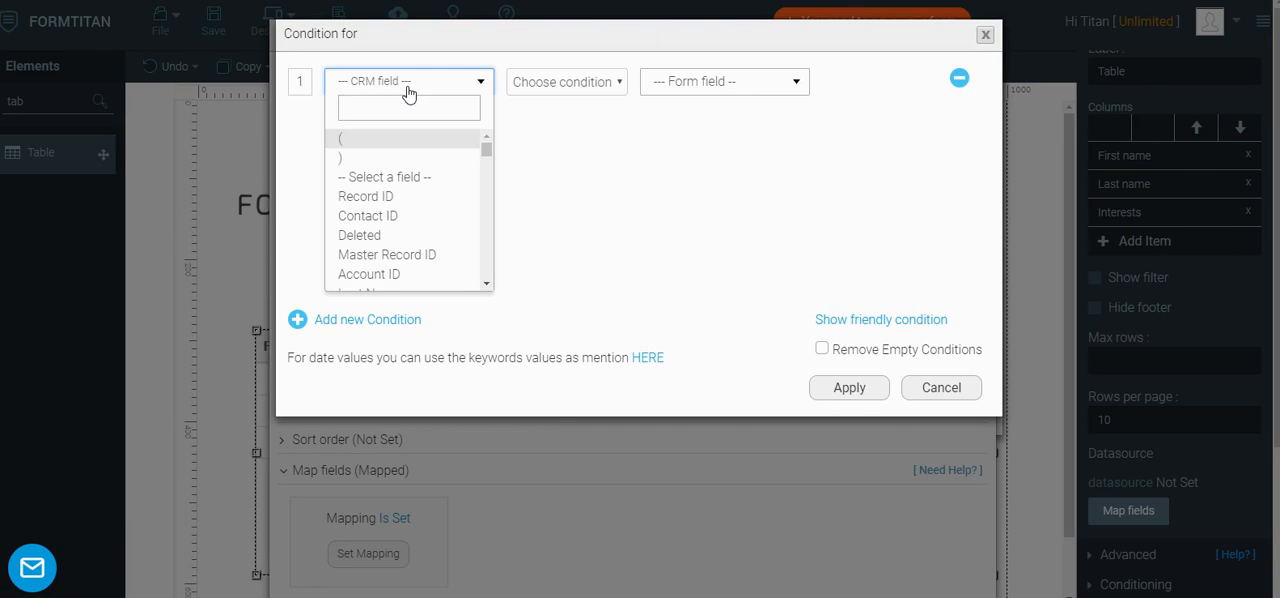
pyautogui.write('inter')
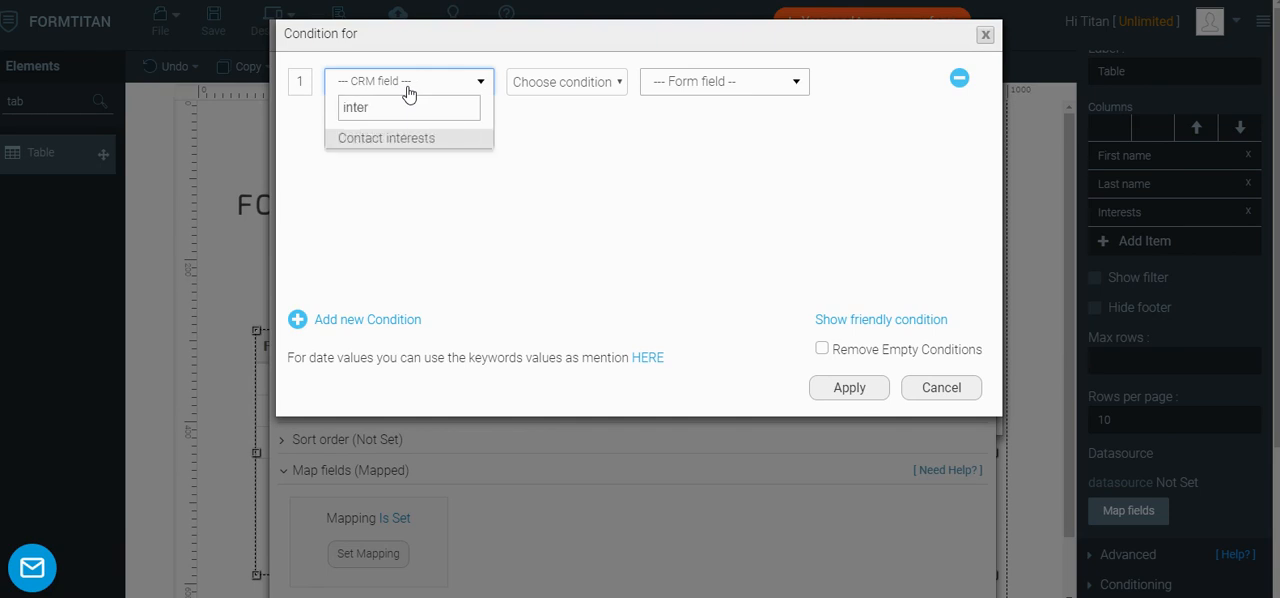
pyautogui.click(372, 137)
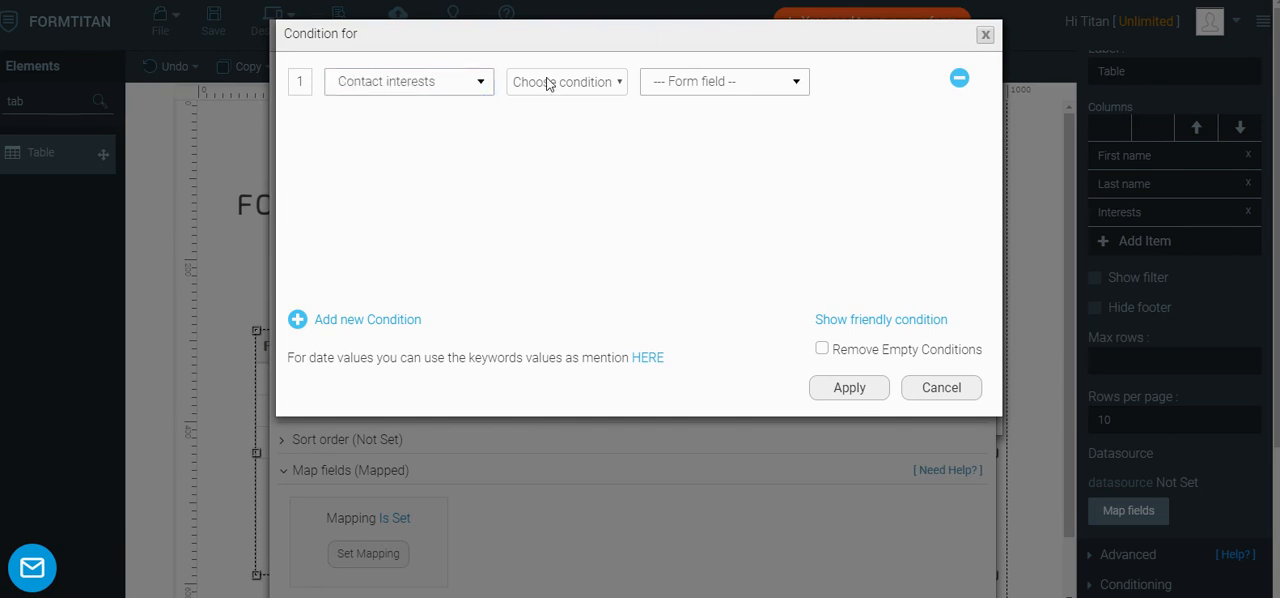
# Complete the condition as Includes with the Other value Music, and apply the Contact object and datasource settings
pyautogui.click(550, 84)
pyautogui.click(534, 186)
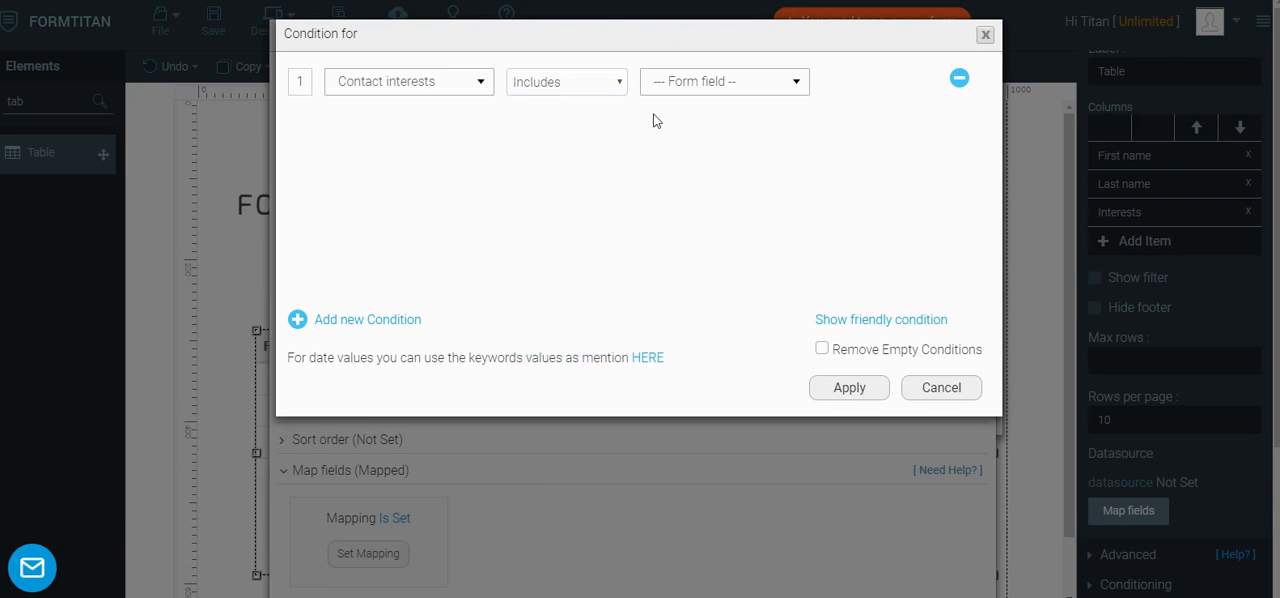
pyautogui.click(697, 82)
pyautogui.click(691, 134)
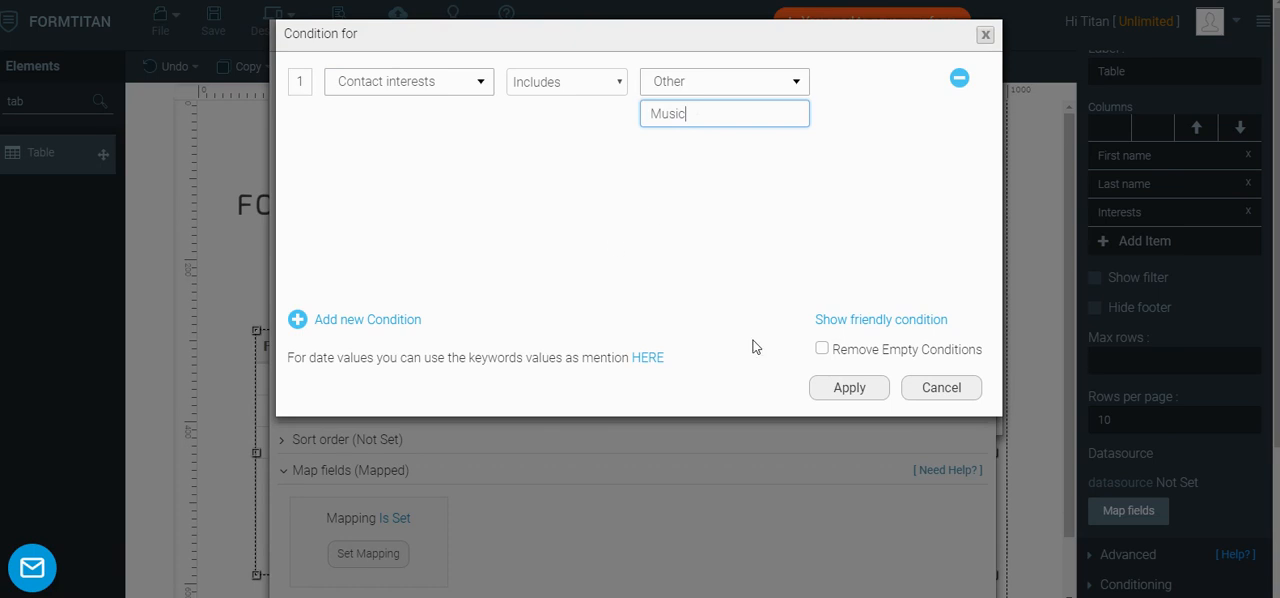
pyautogui.click(848, 388)
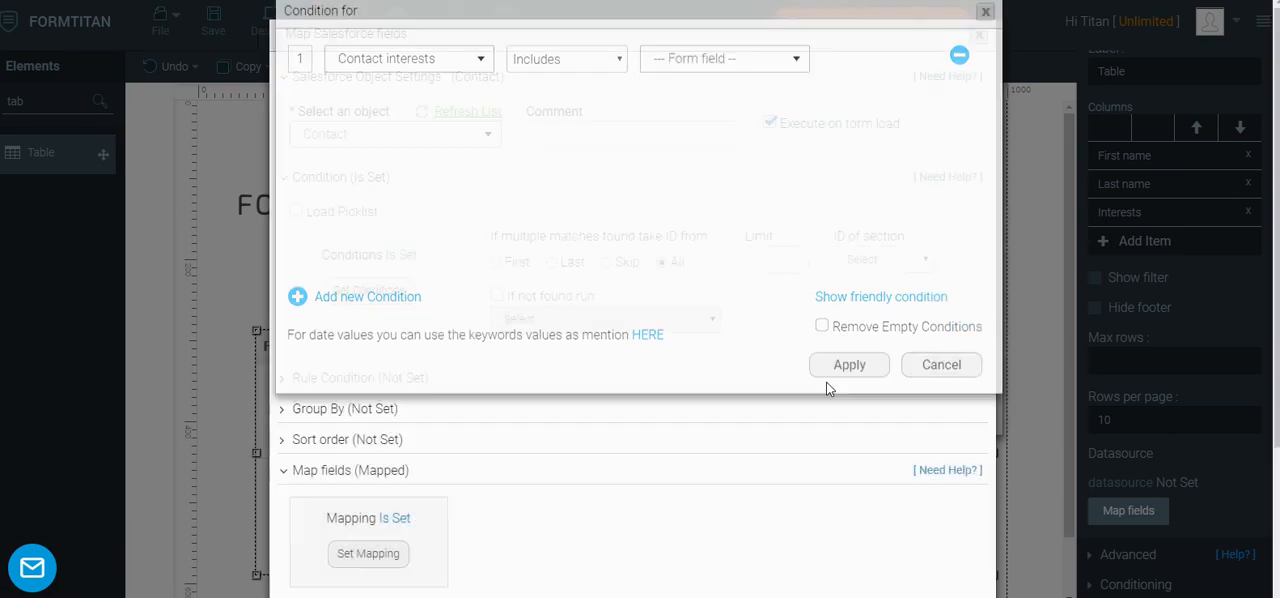
pyautogui.scroll(-3, 845, 450)
pyautogui.click(852, 555)
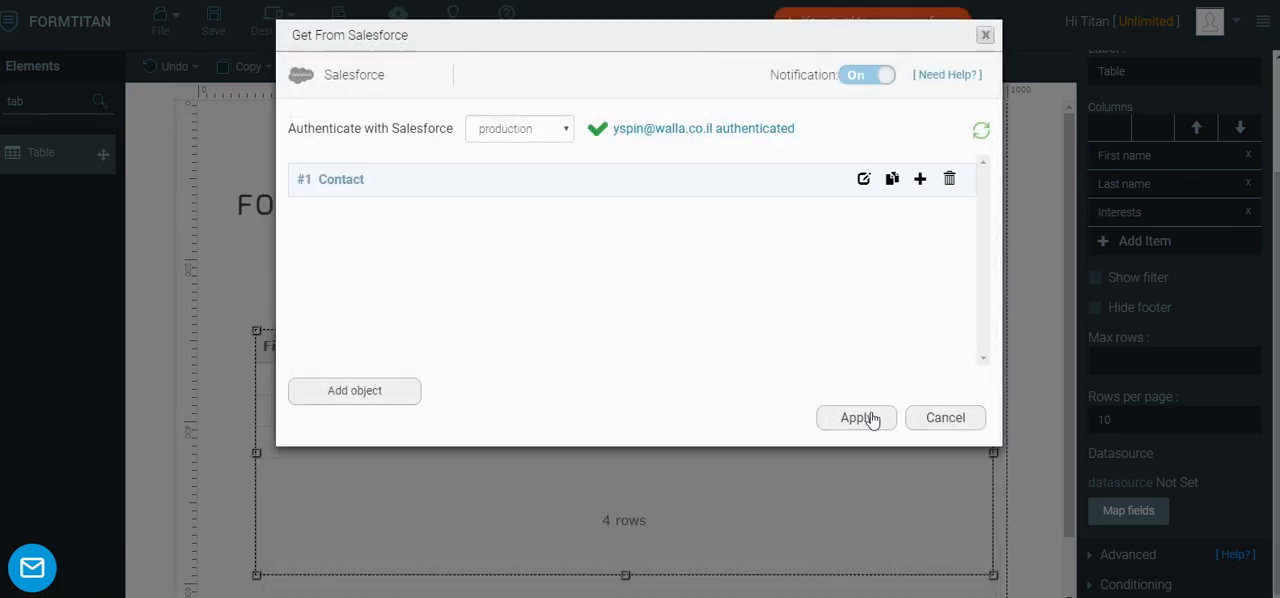
pyautogui.click(864, 416)
# Publish the form and view the published page, closing the publish window when done
pyautogui.click(398, 20)
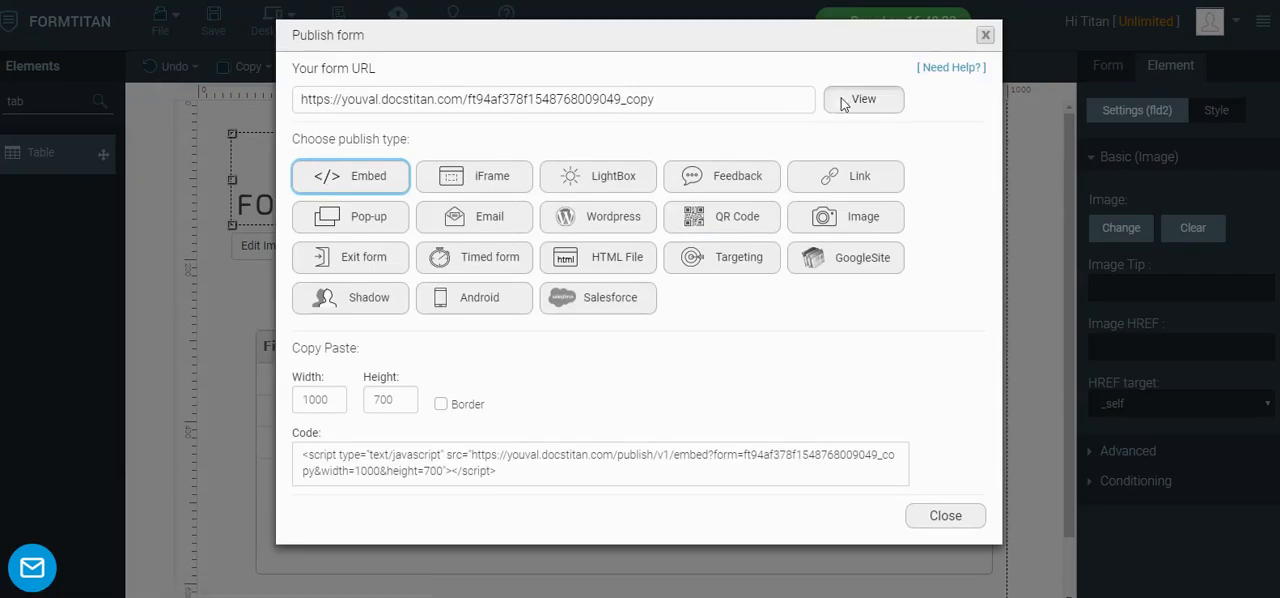
pyautogui.click(842, 102)
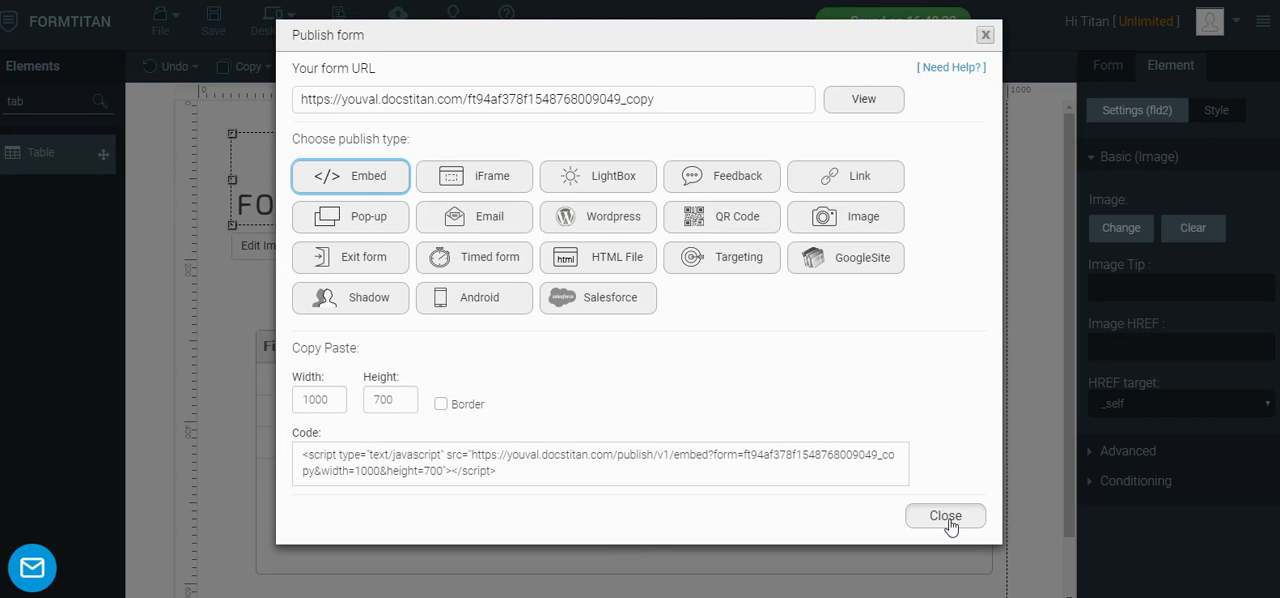
pyautogui.click(947, 517)
# Extend the Contact object's Includes condition value to Music ,TV and apply the condition, object and Get From Salesforce settings
pyautogui.click(978, 300)
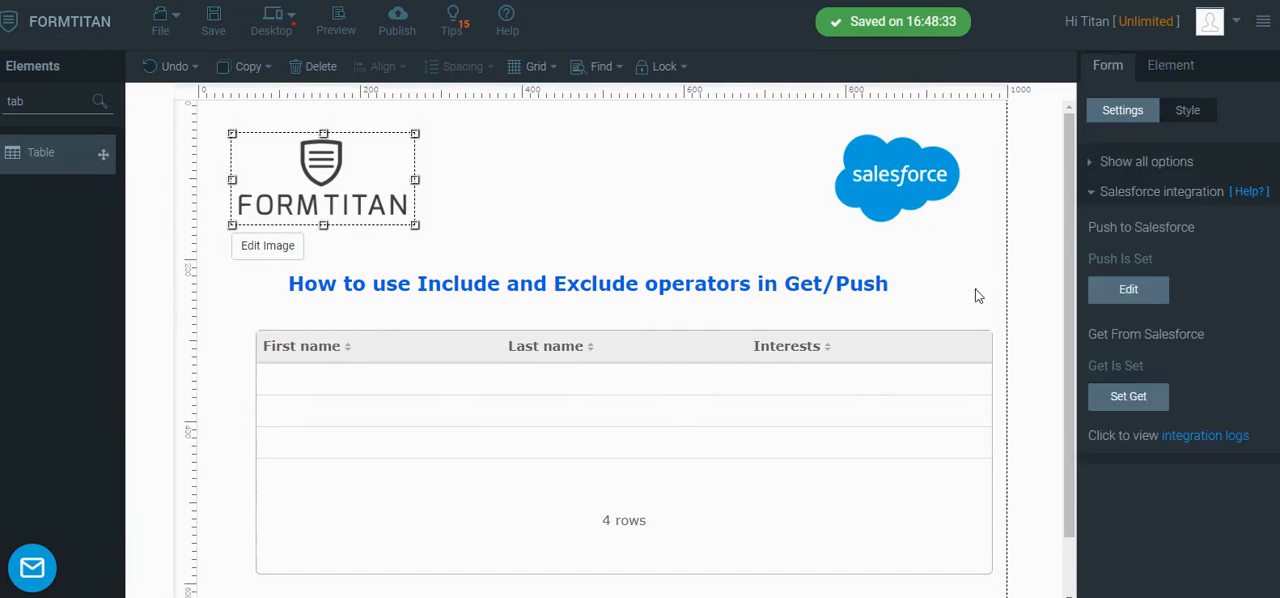
pyautogui.click(1128, 396)
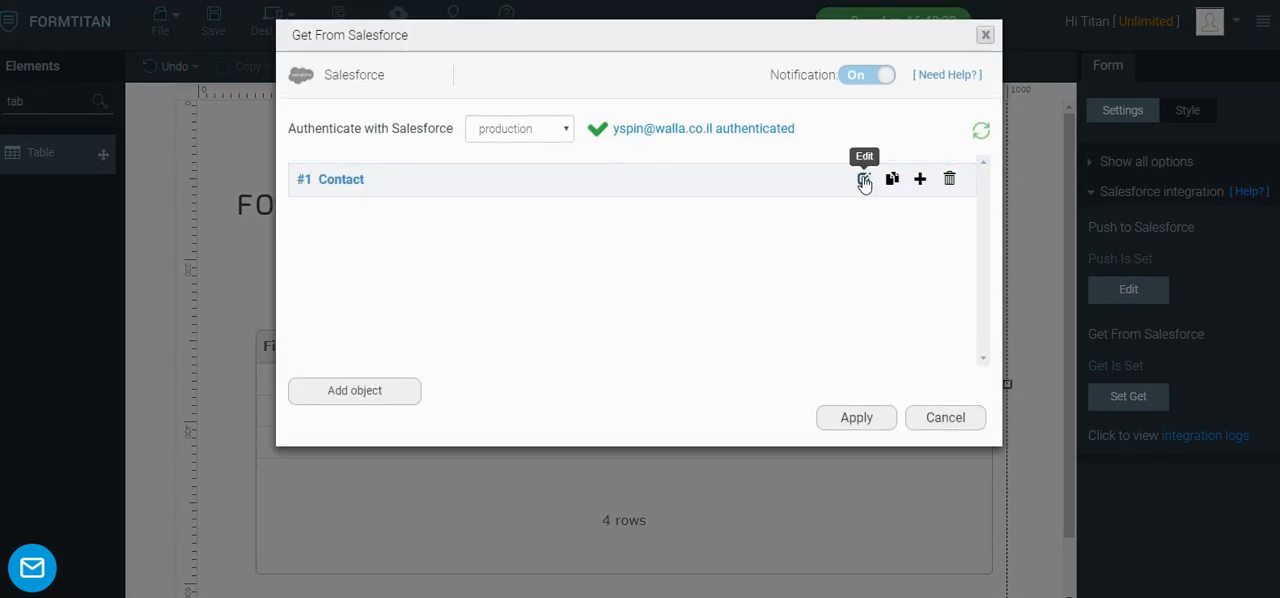
pyautogui.click(862, 180)
pyautogui.click(330, 188)
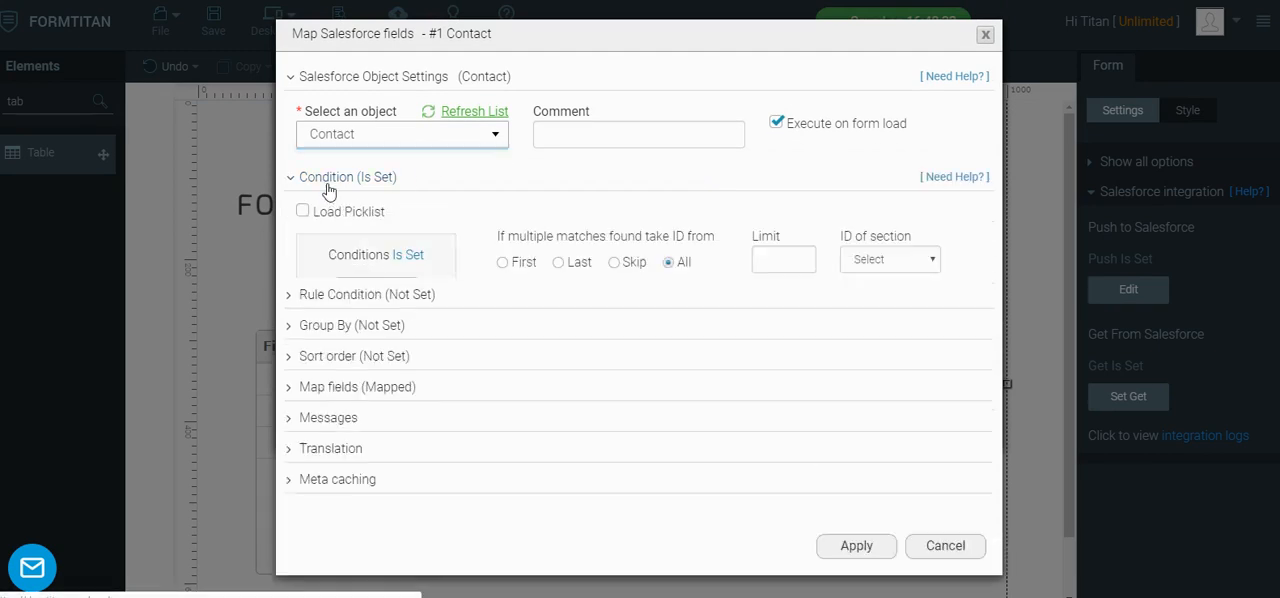
pyautogui.click(380, 287)
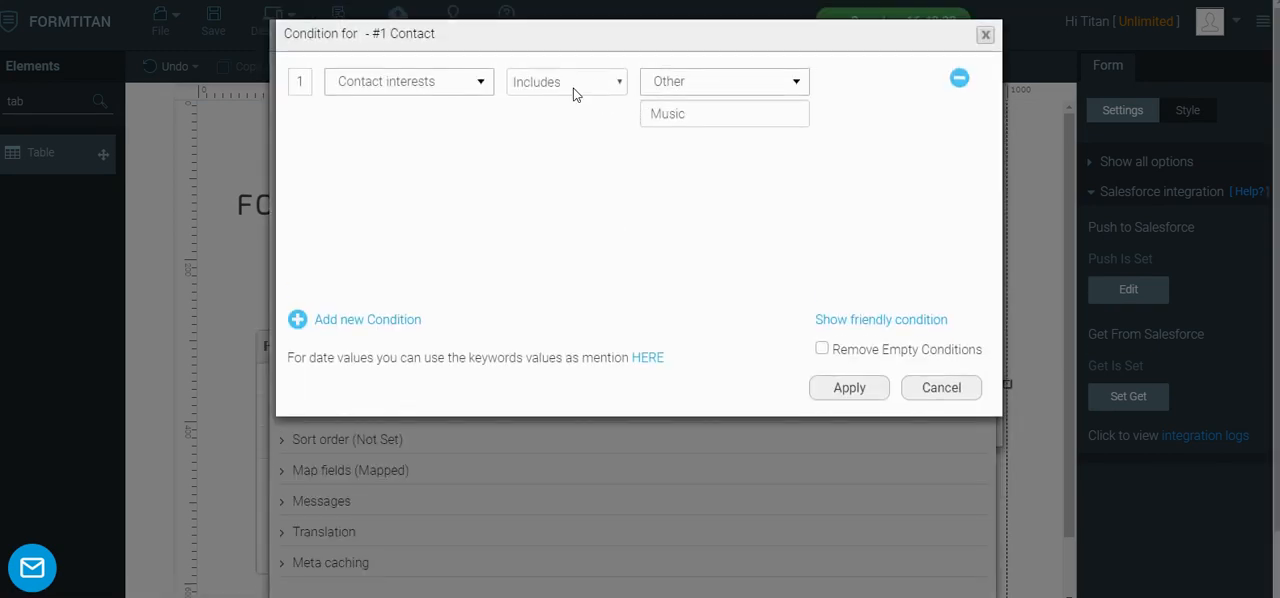
pyautogui.click(698, 114)
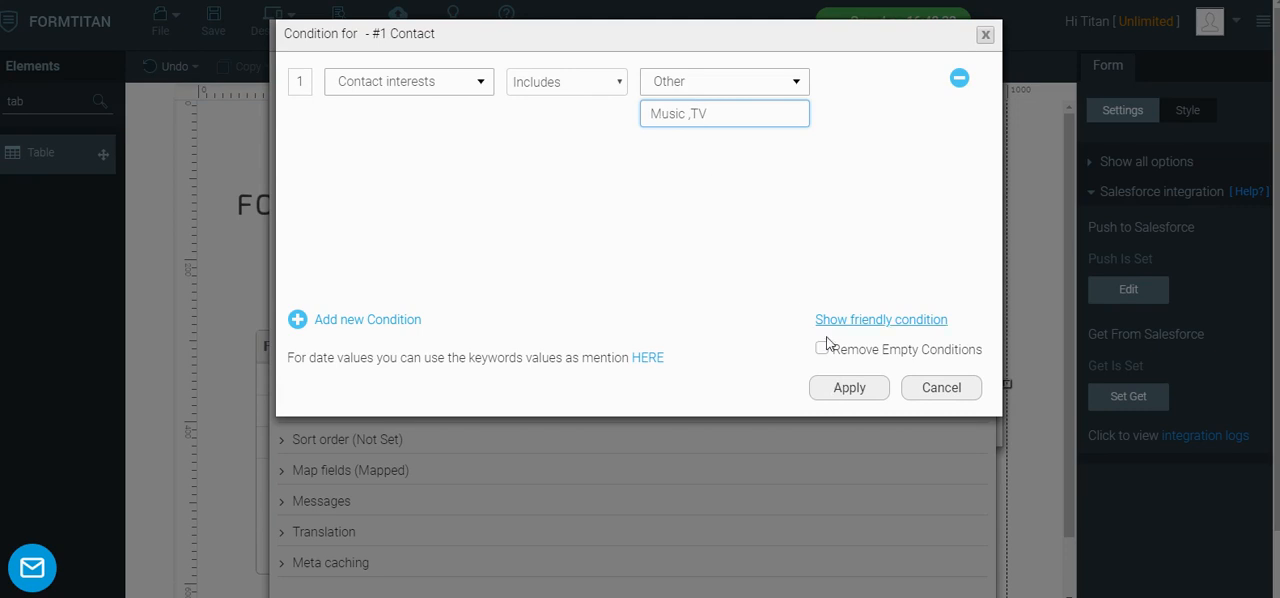
pyautogui.click(857, 391)
pyautogui.click(855, 555)
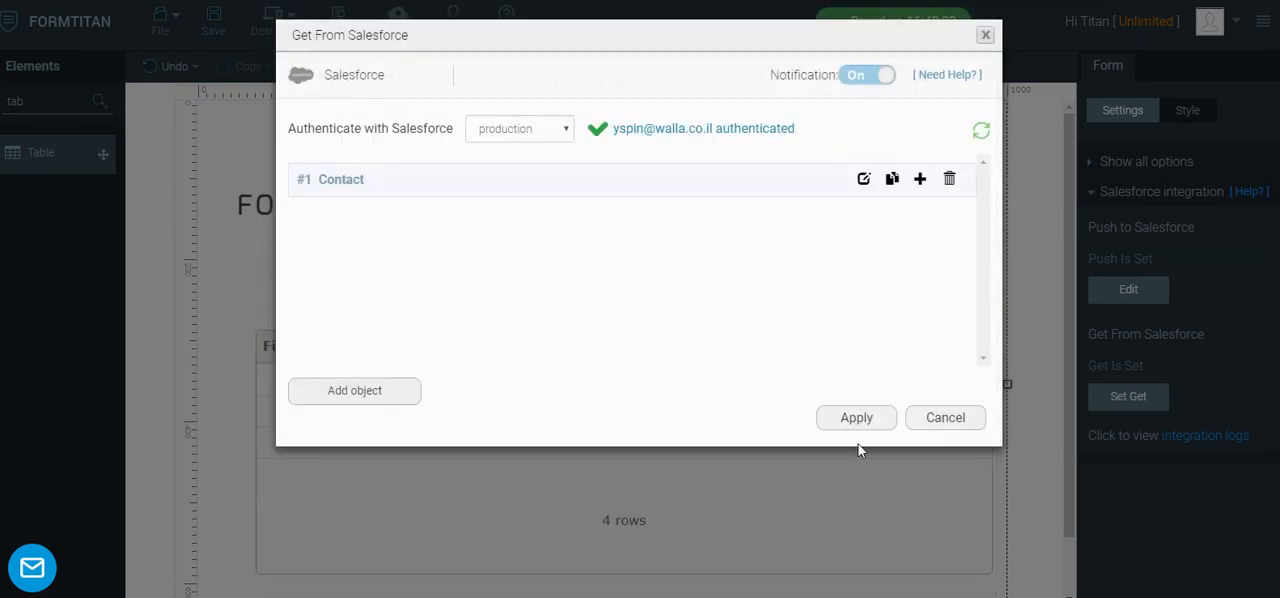
pyautogui.click(862, 418)
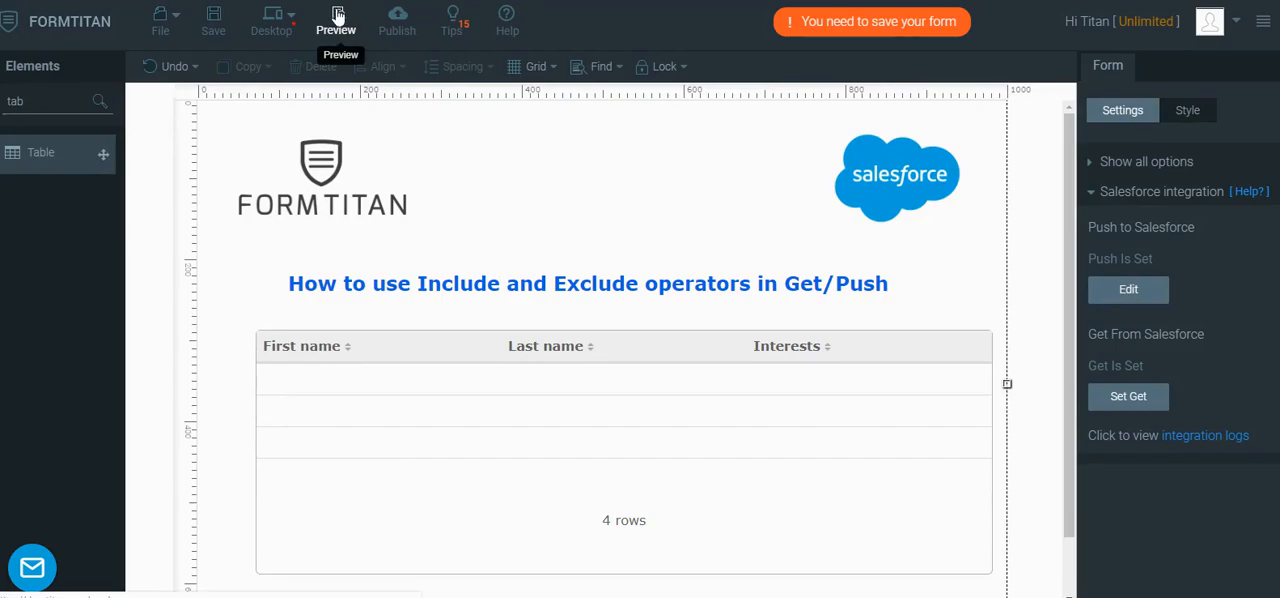
# Publish the form and check the published table against the Salesforce contacts list, closing the publish window when done
pyautogui.click(397, 20)
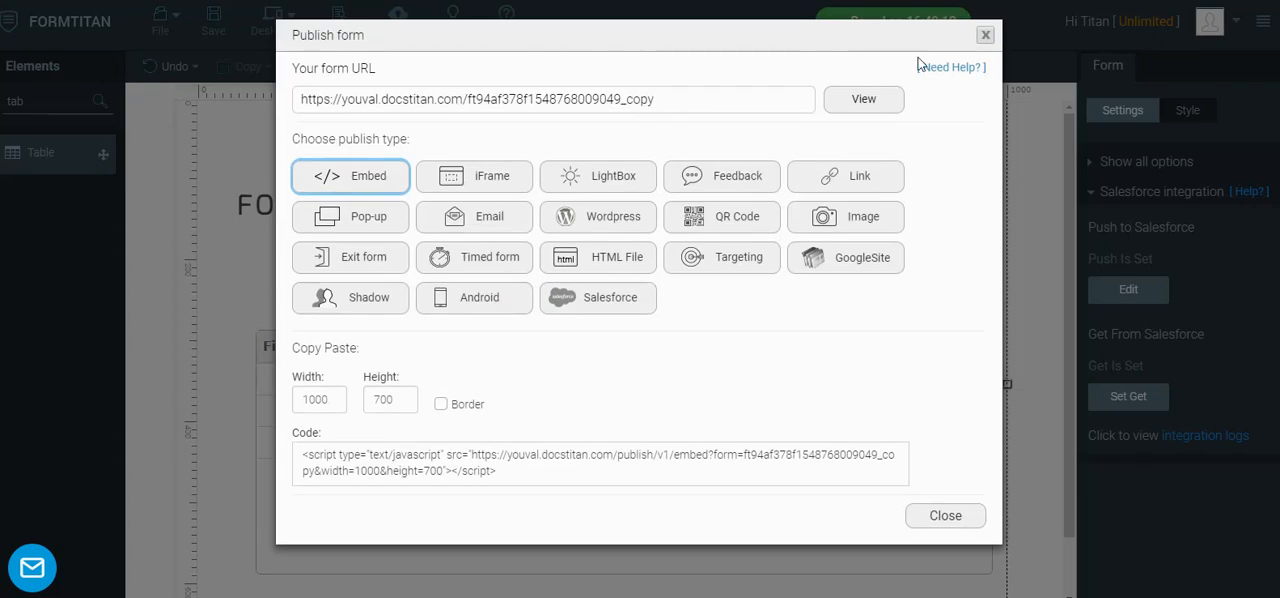
pyautogui.click(862, 99)
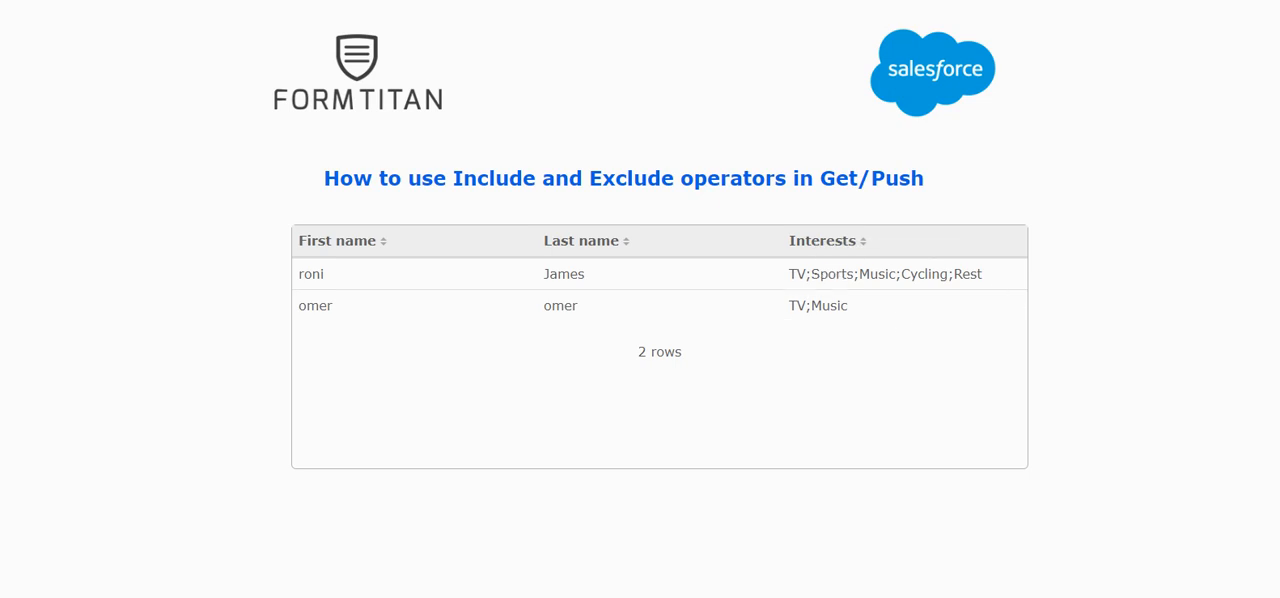
pyautogui.hotkey('ctrl', 'Tab')
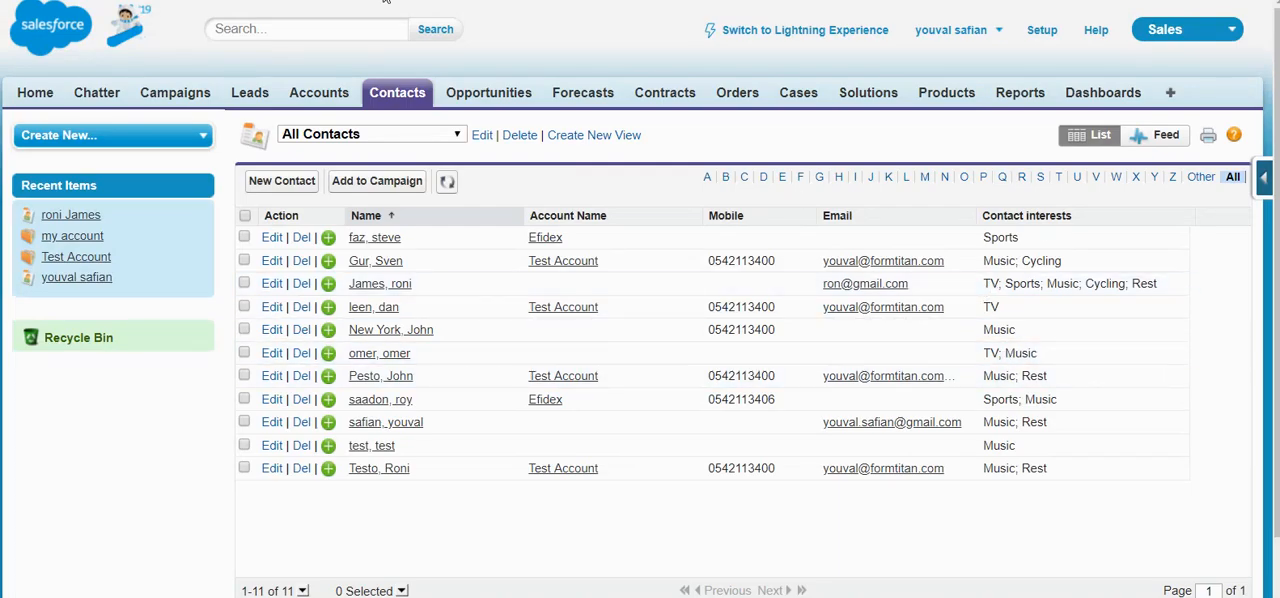
pyautogui.hotkey('ctrl', 'Tab')
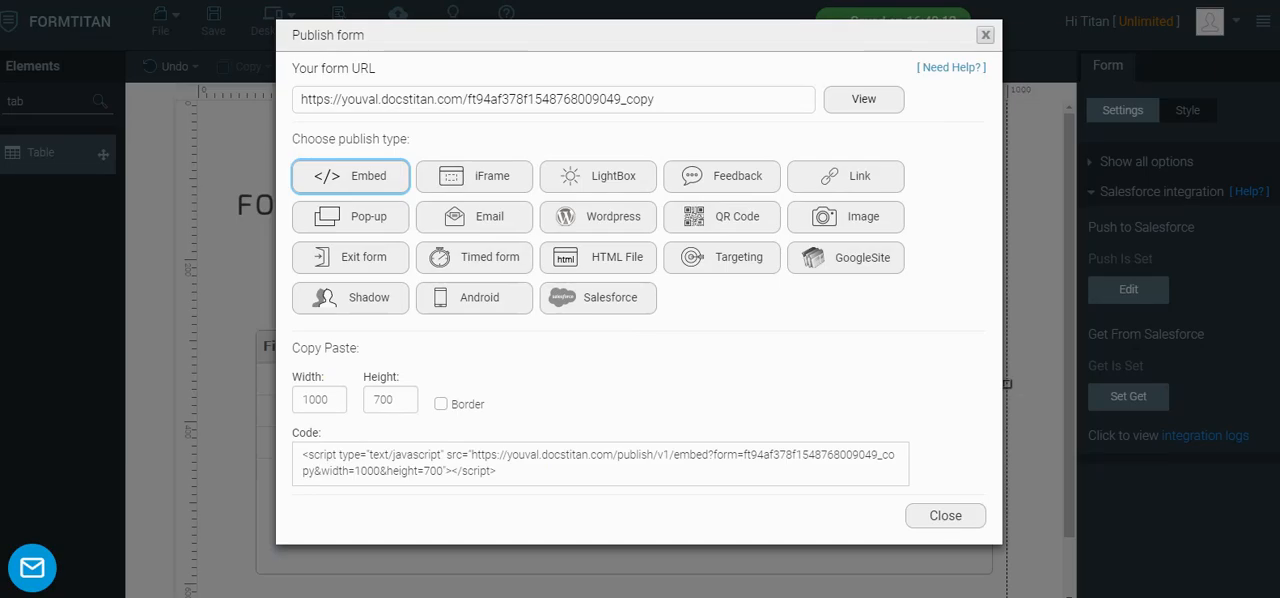
pyautogui.click(986, 37)
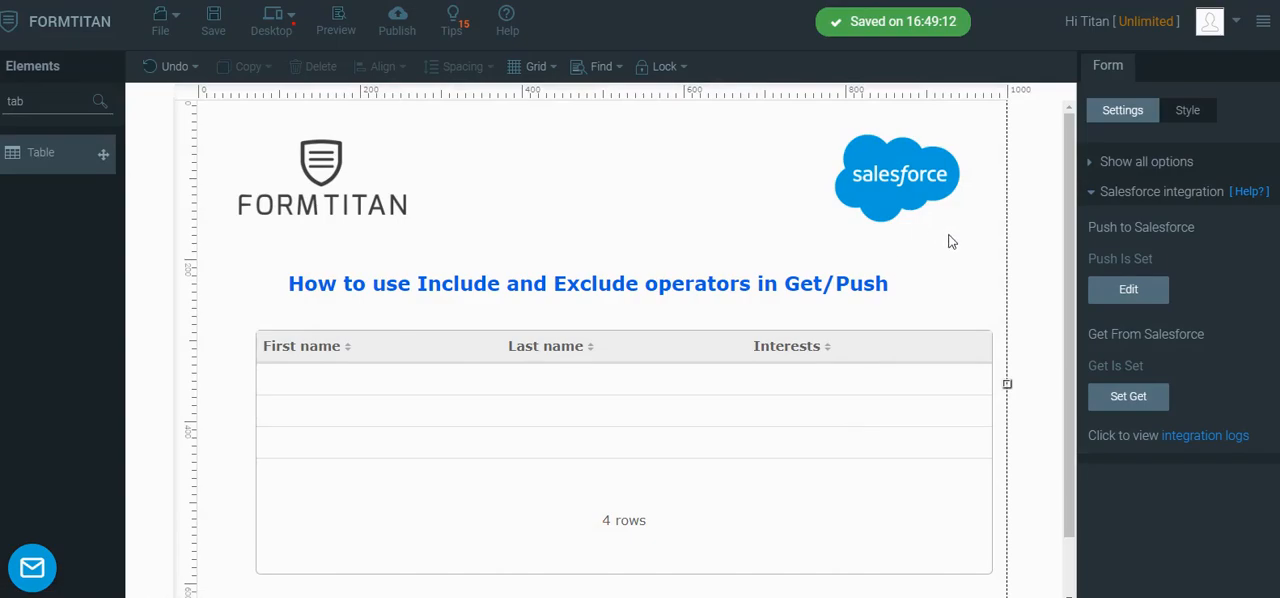
# Change the Contact interests condition operator to Includes OR and apply the condition, object and Get From Salesforce settings
pyautogui.click(1155, 400)
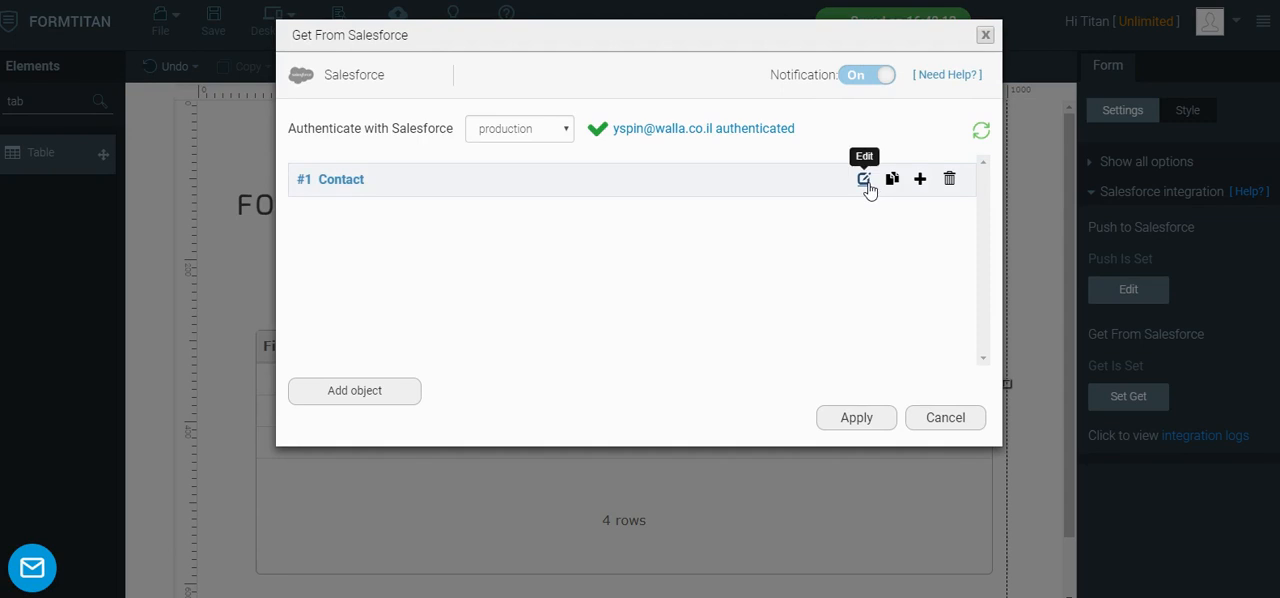
pyautogui.click(864, 179)
pyautogui.click(362, 178)
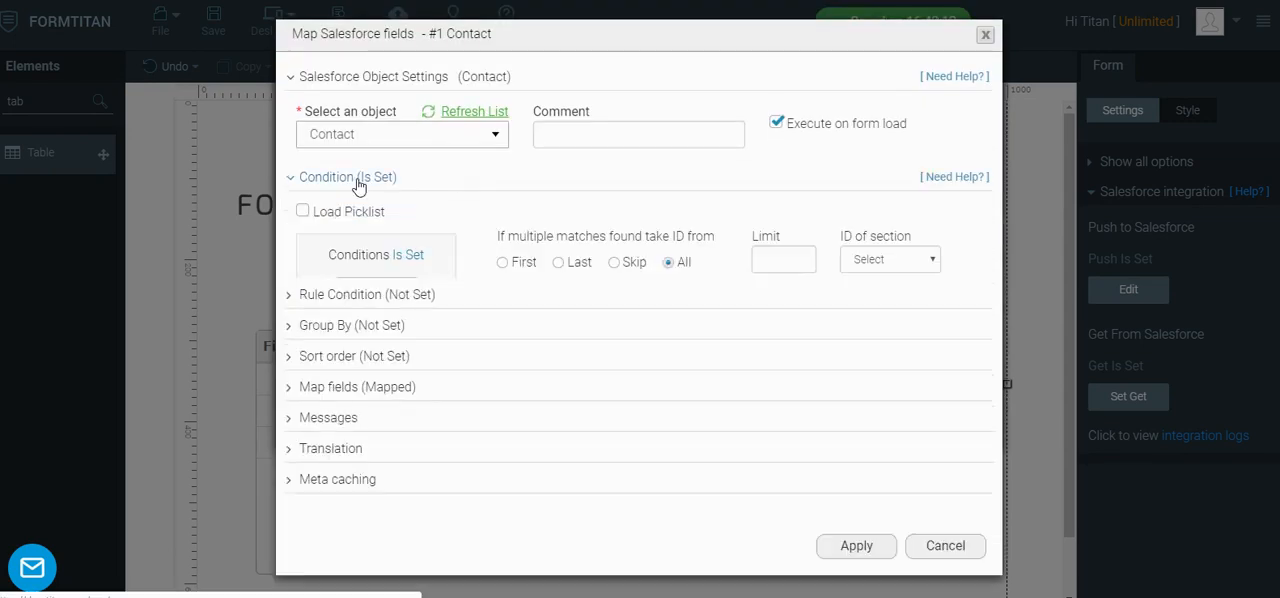
pyautogui.click(369, 291)
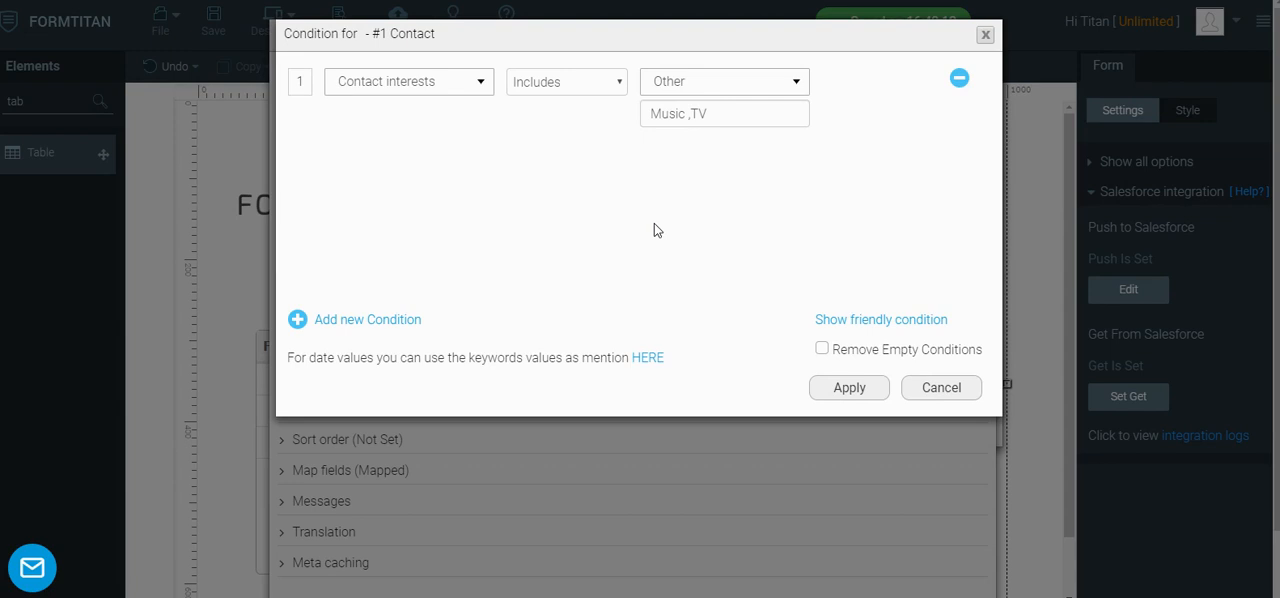
pyautogui.click(577, 86)
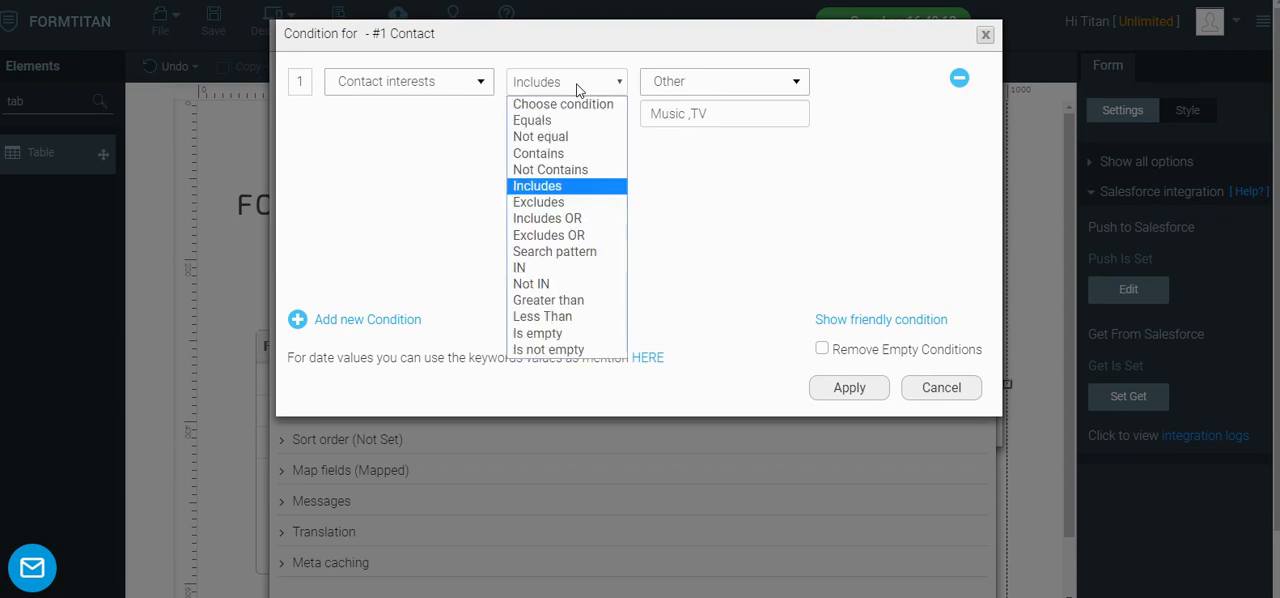
pyautogui.click(540, 220)
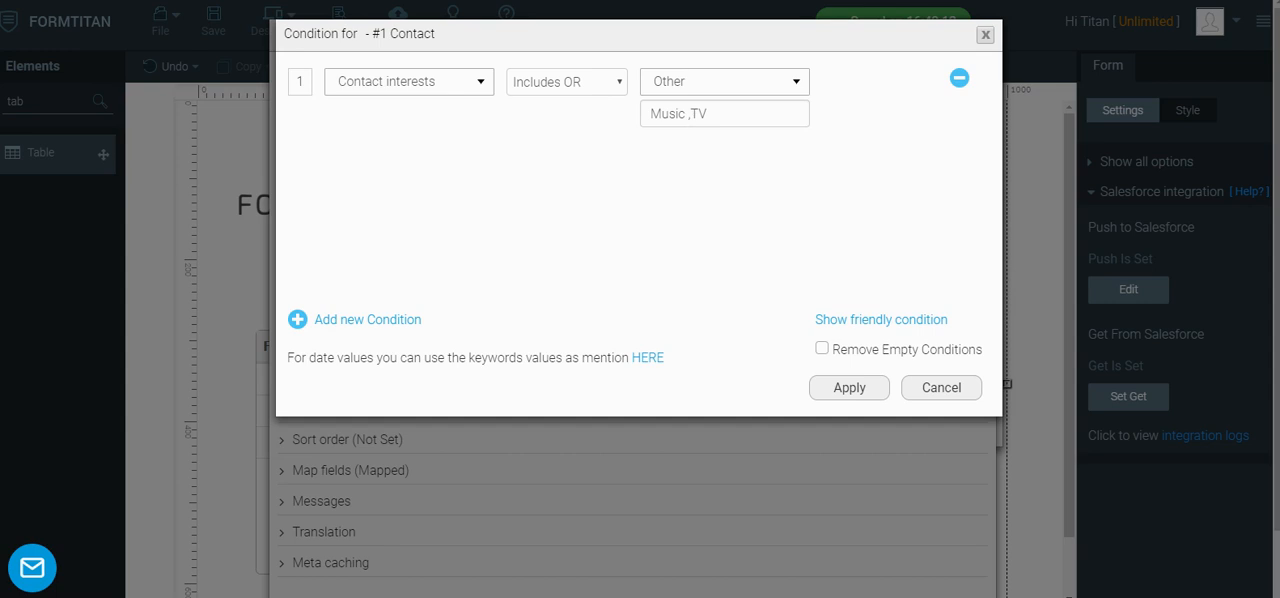
pyautogui.click(850, 389)
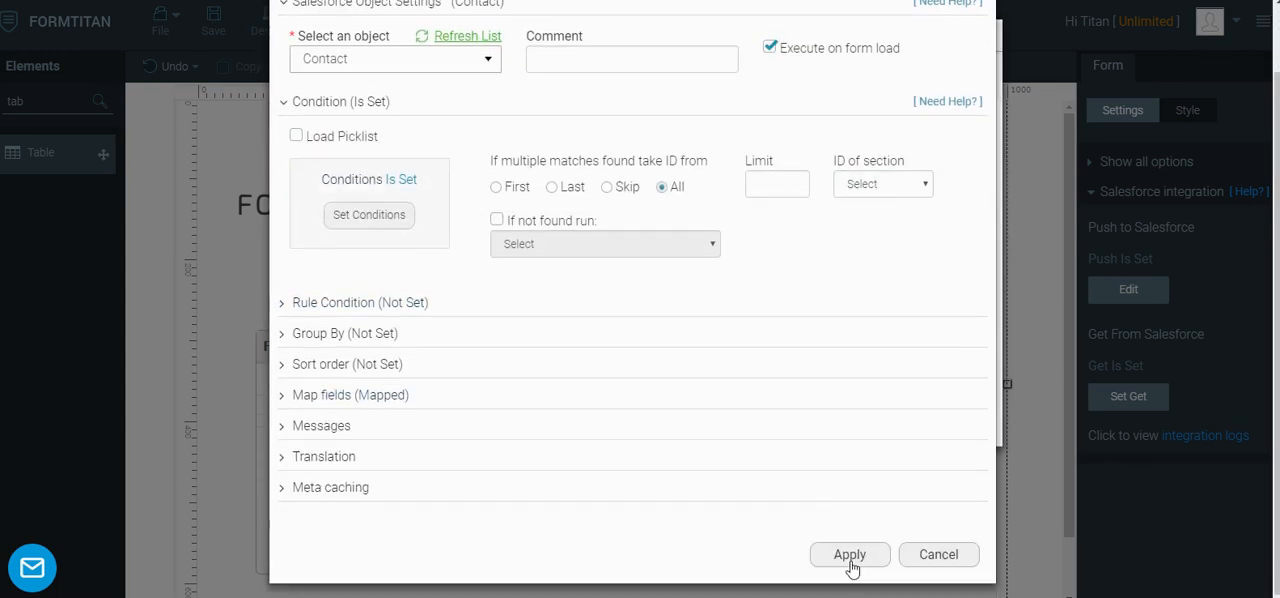
pyautogui.click(851, 560)
pyautogui.click(865, 412)
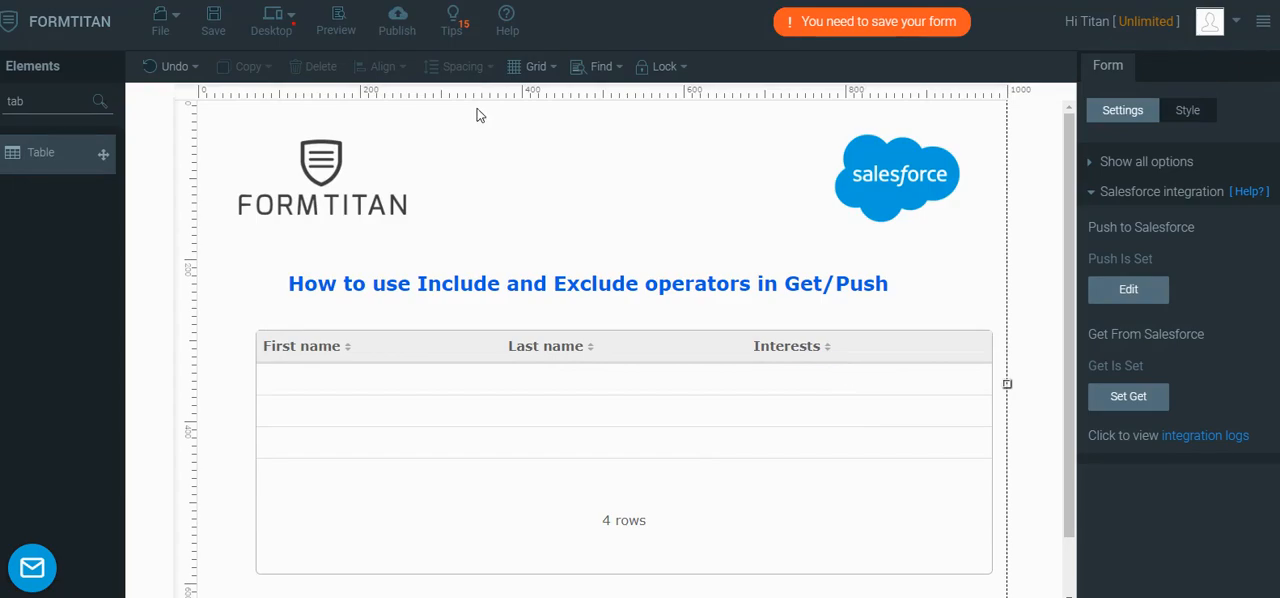
# Republish the form and view the page filtered by the Includes OR condition, closing the publish window when done
pyautogui.click(397, 20)
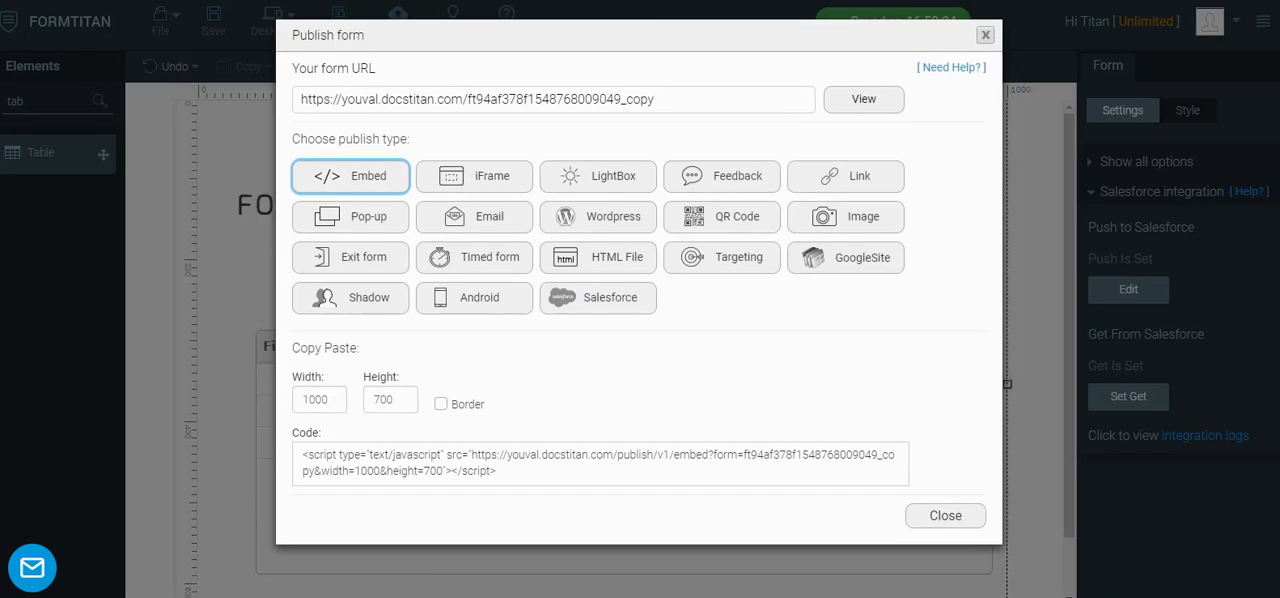
pyautogui.click(837, 108)
pyautogui.click(980, 32)
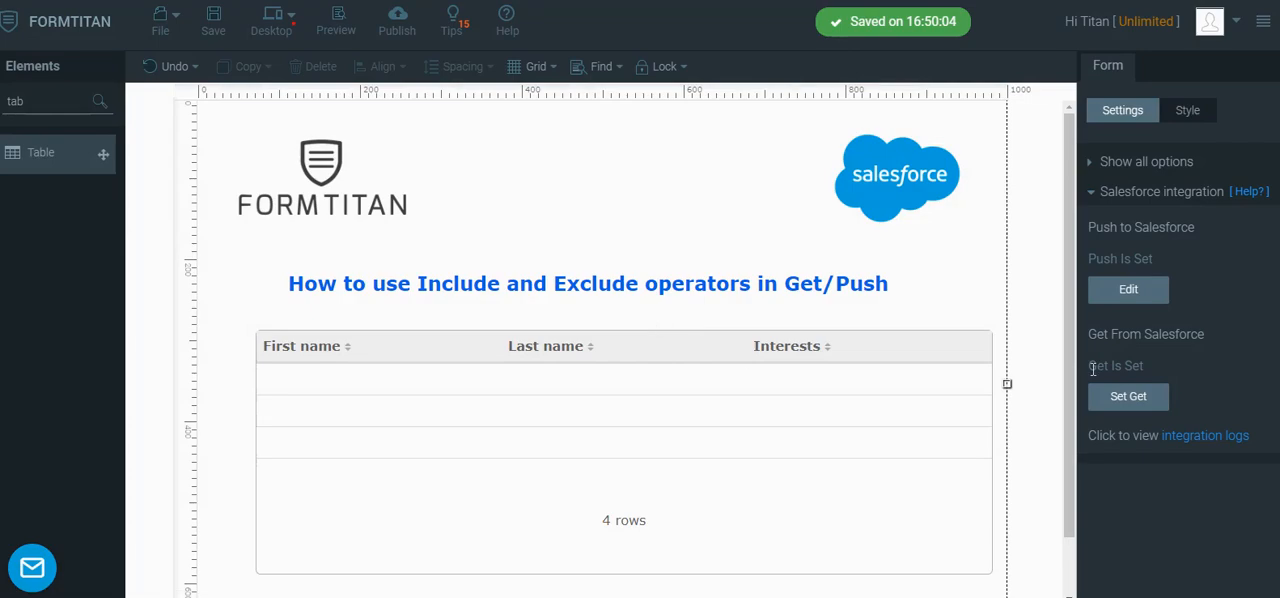
# Reopen the Contact object's conditions from the Get From Salesforce settings and change the Contact interests operator to Excludes
pyautogui.click(1128, 394)
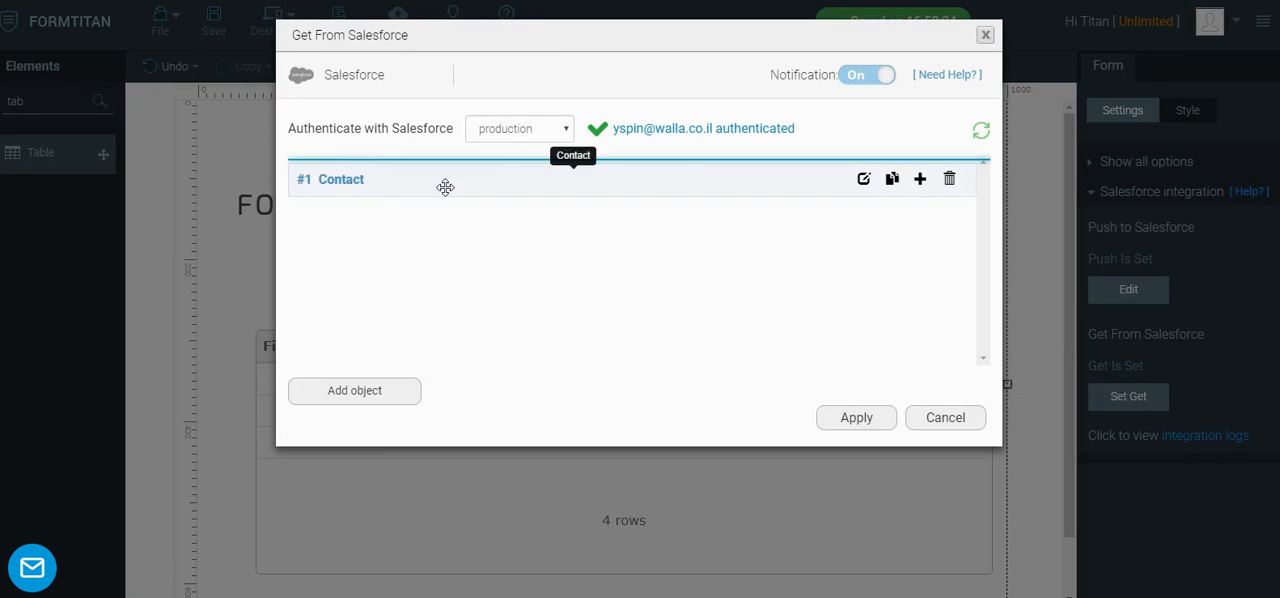
pyautogui.click(863, 179)
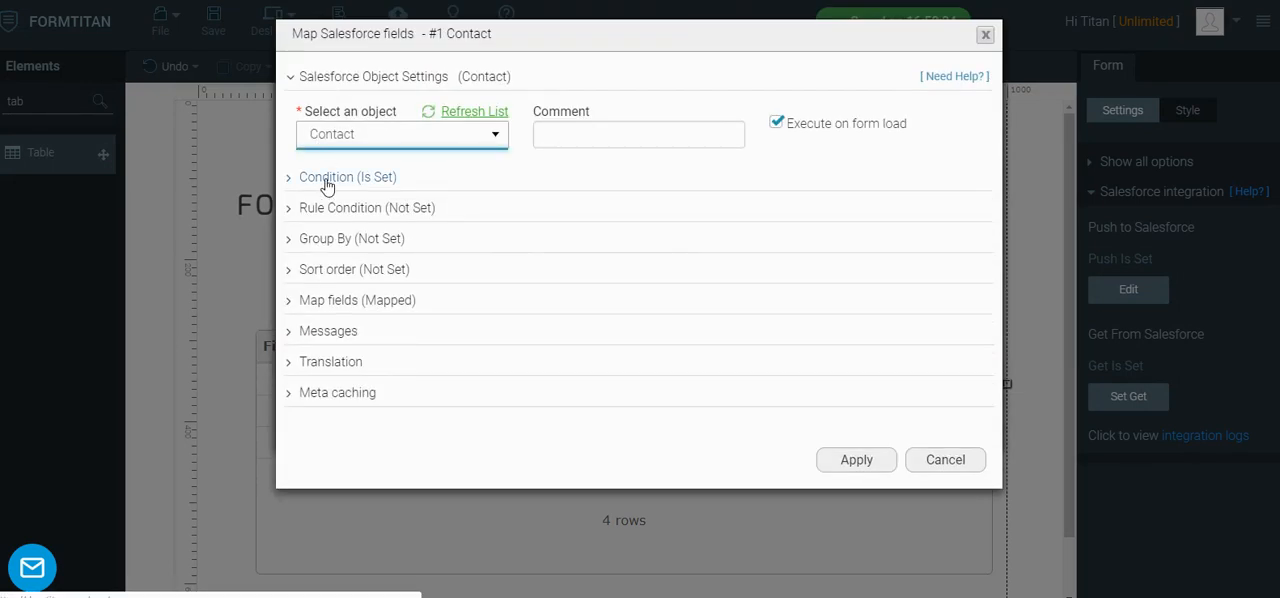
pyautogui.click(340, 177)
pyautogui.click(360, 291)
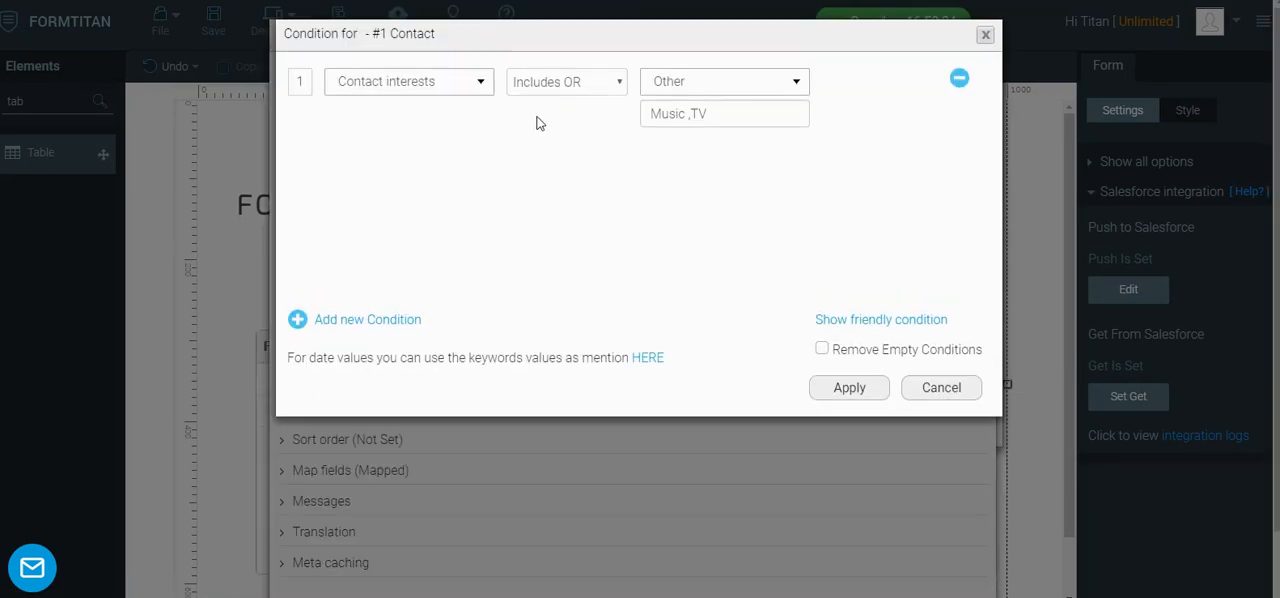
pyautogui.click(541, 95)
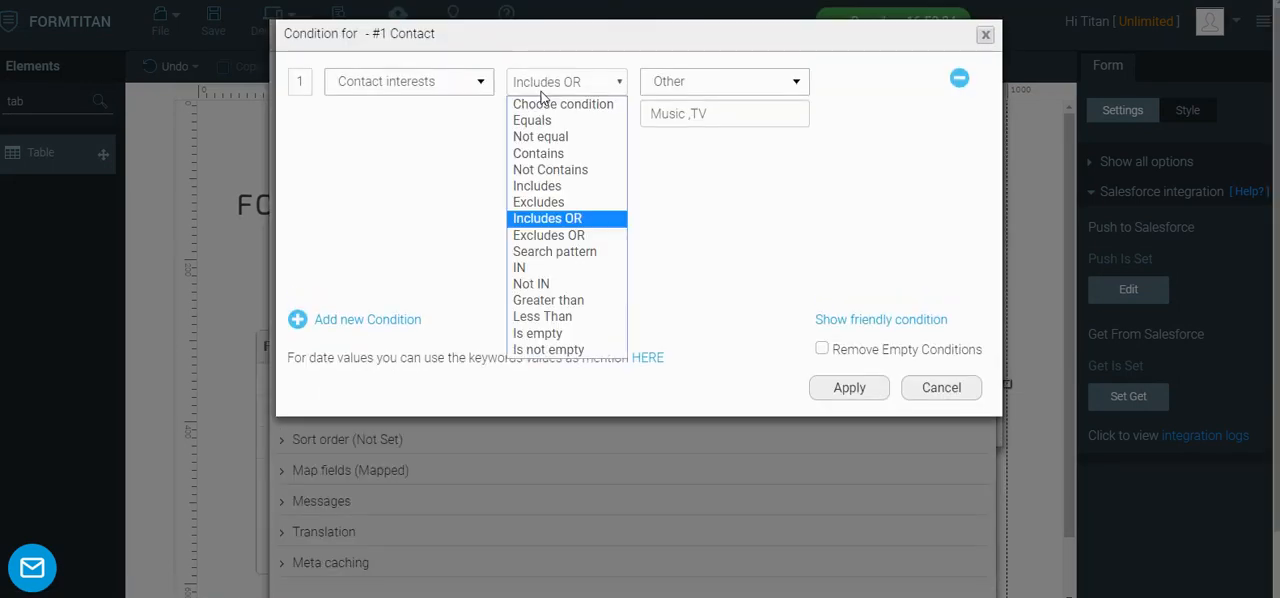
pyautogui.click(540, 202)
# Reduce the Excludes condition's value to Music and apply the condition, object and Get From Salesforce settings
pyautogui.click(707, 113)
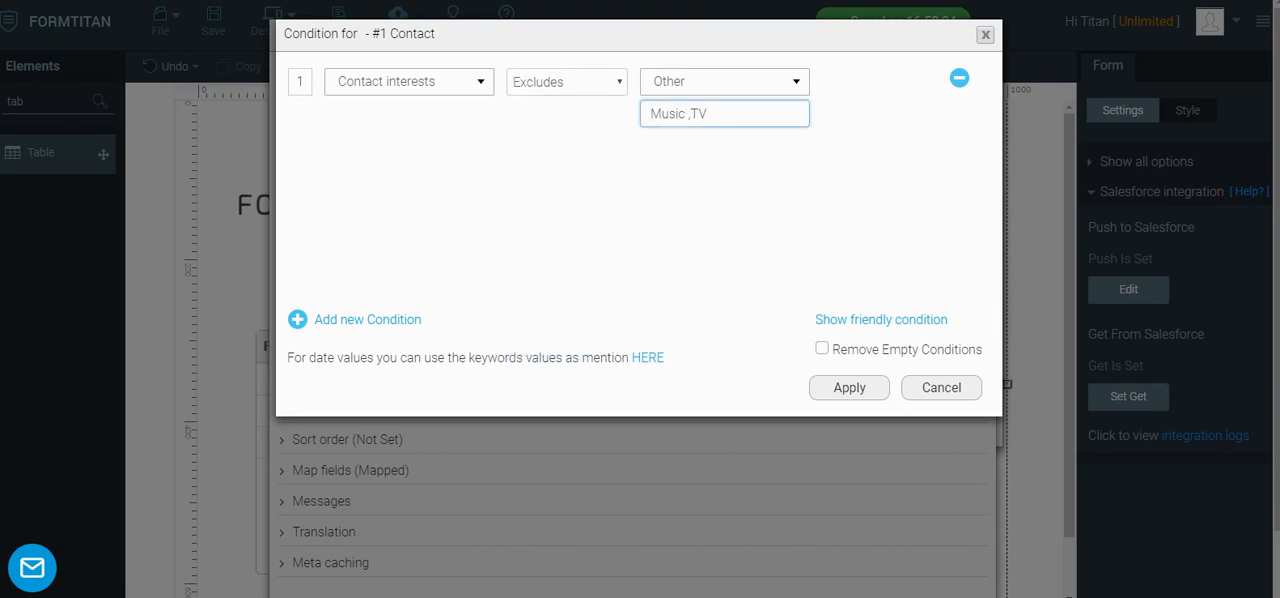
pyautogui.press('BackSpace')
pyautogui.press('BackSpace')
pyautogui.press('BackSpace')
pyautogui.click(846, 386)
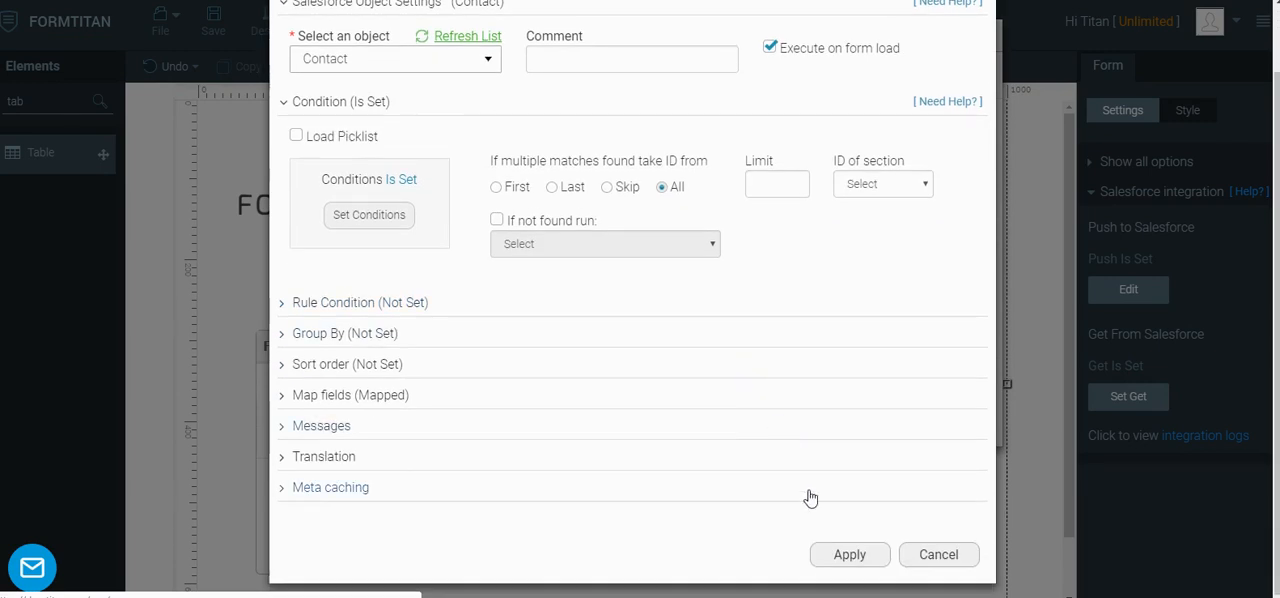
pyautogui.click(832, 552)
pyautogui.click(860, 421)
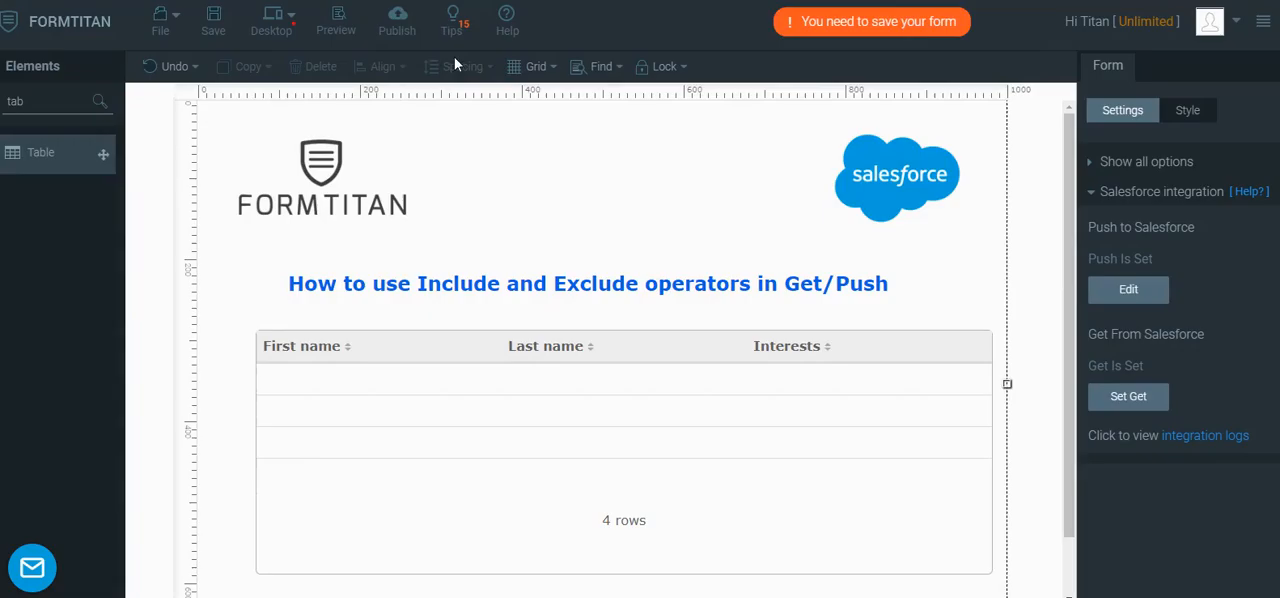
# Republish the form and view the page filtered by Excludes Music, closing the page and the publish window when done
pyautogui.click(395, 14)
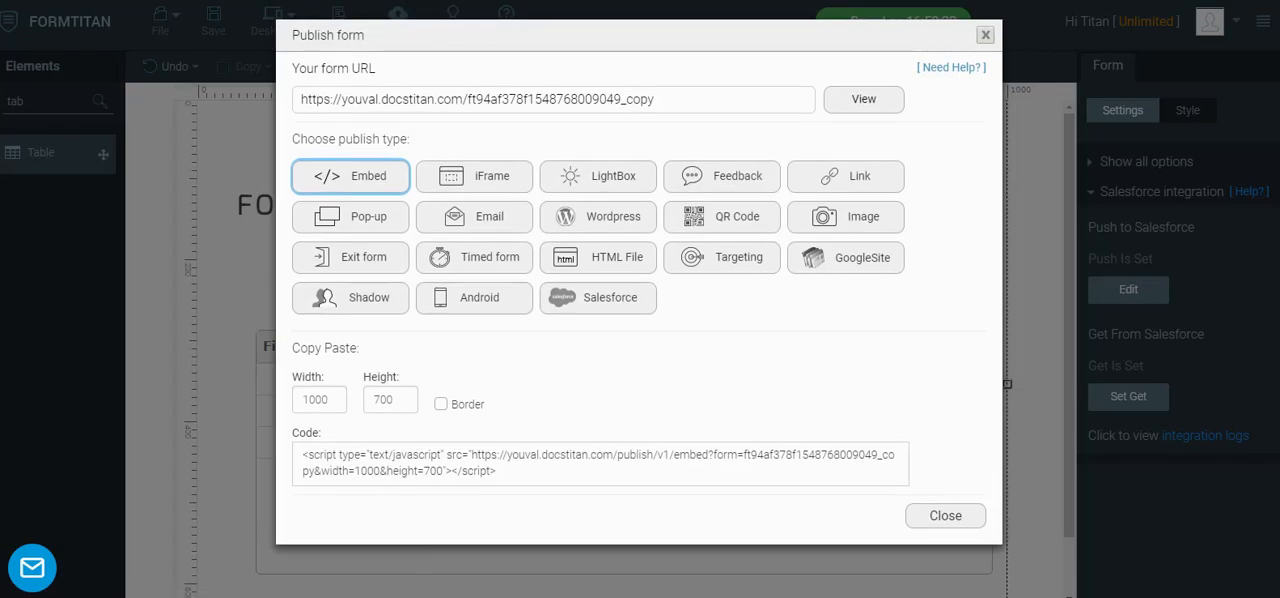
pyautogui.click(855, 100)
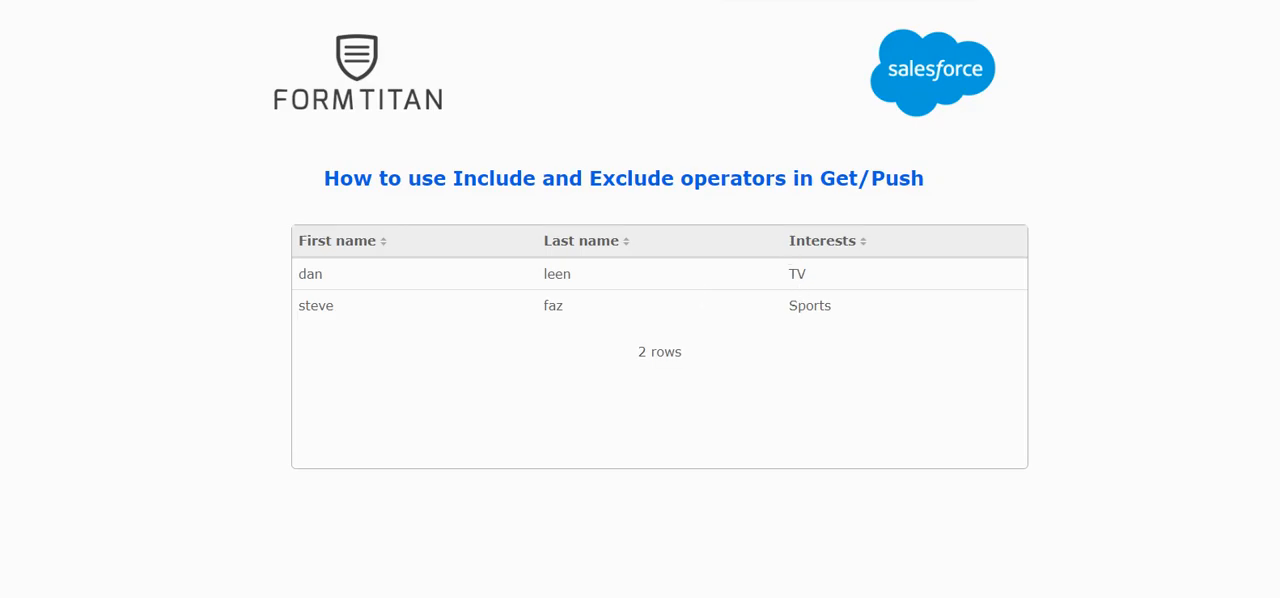
pyautogui.click(900, 1)
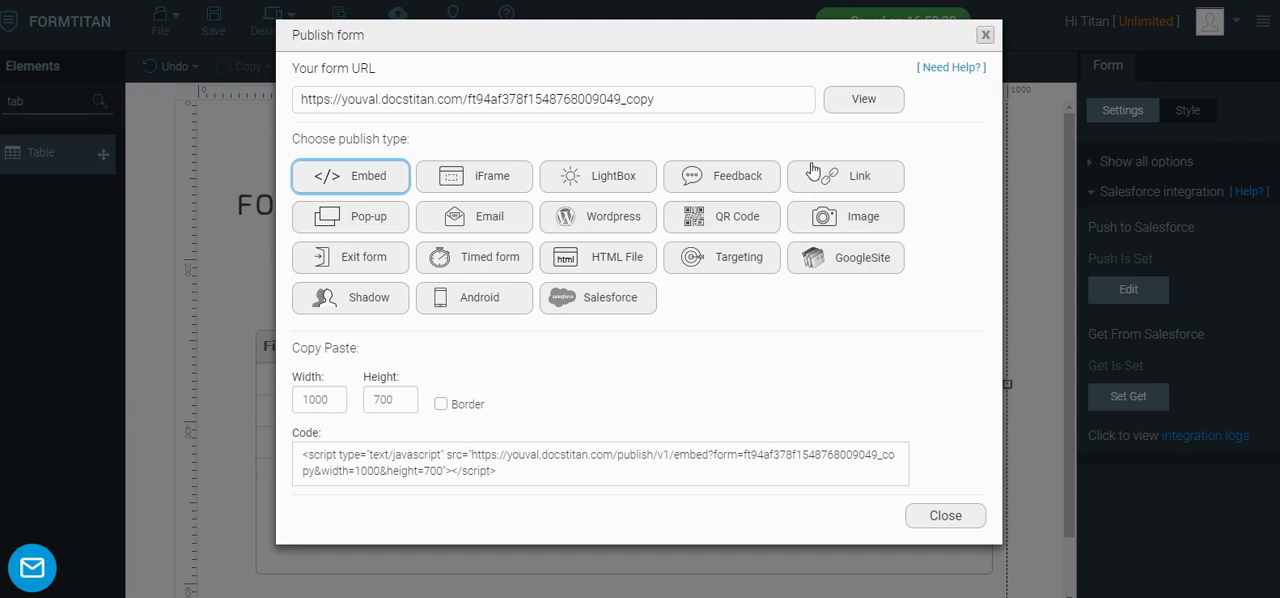
pyautogui.click(985, 35)
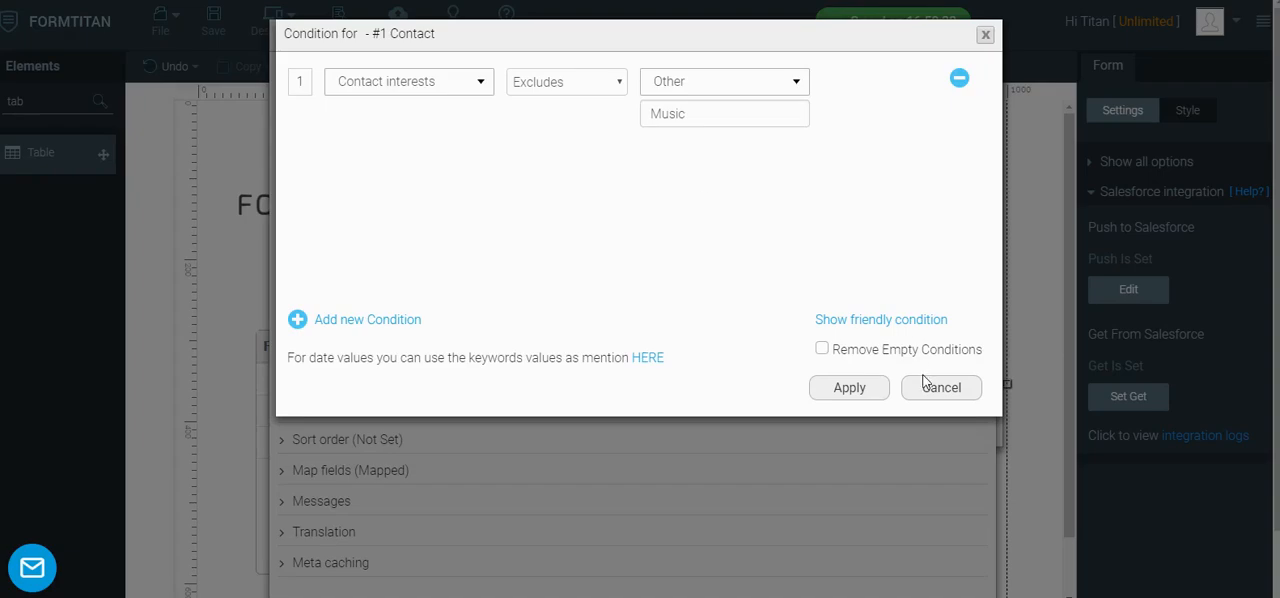
# Extend the Excludes condition's value to Music, TV and apply the condition, object and Get From Salesforce settings
pyautogui.click(700, 114)
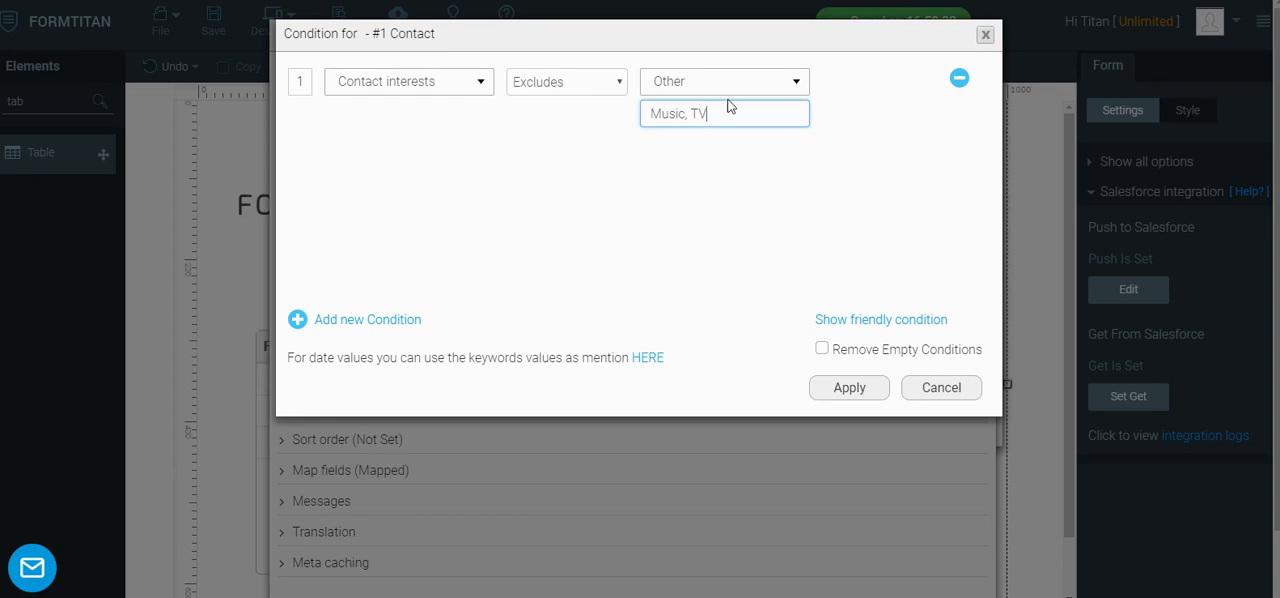
pyautogui.click(846, 389)
pyautogui.scroll(-1, 834, 380)
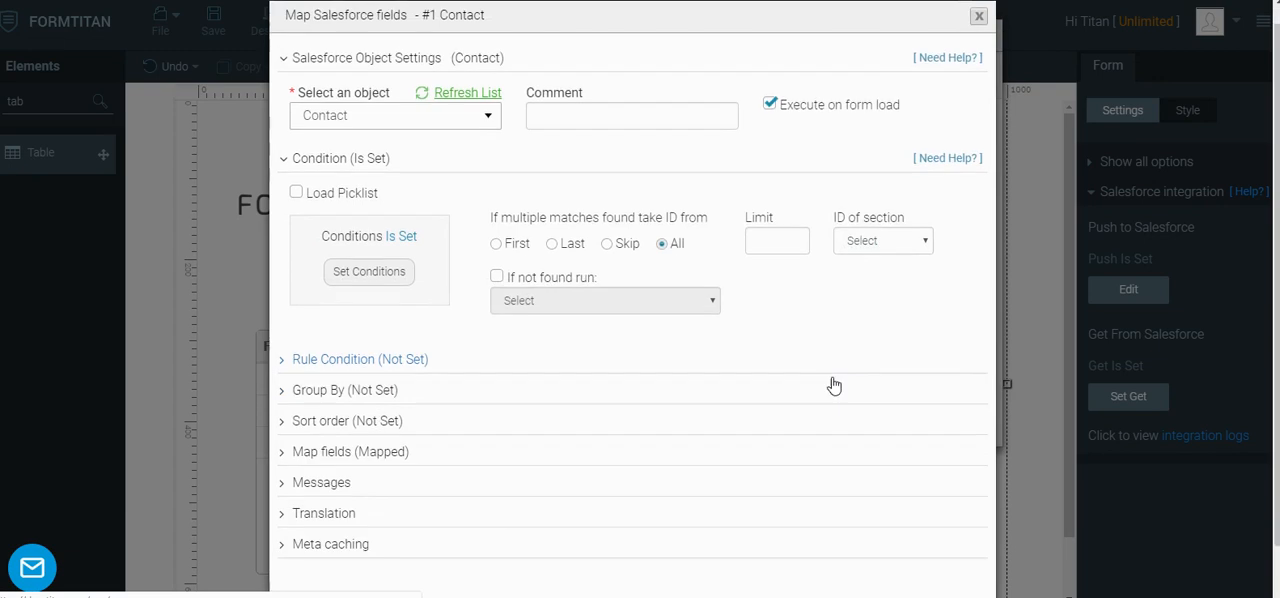
pyautogui.click(840, 555)
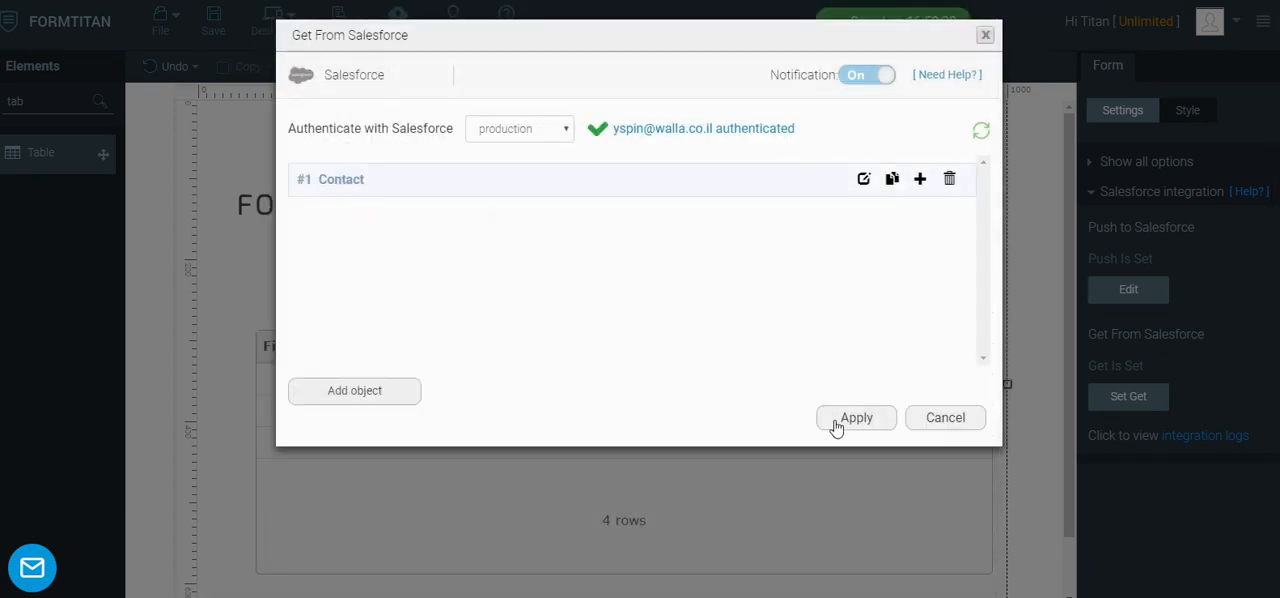
pyautogui.click(838, 425)
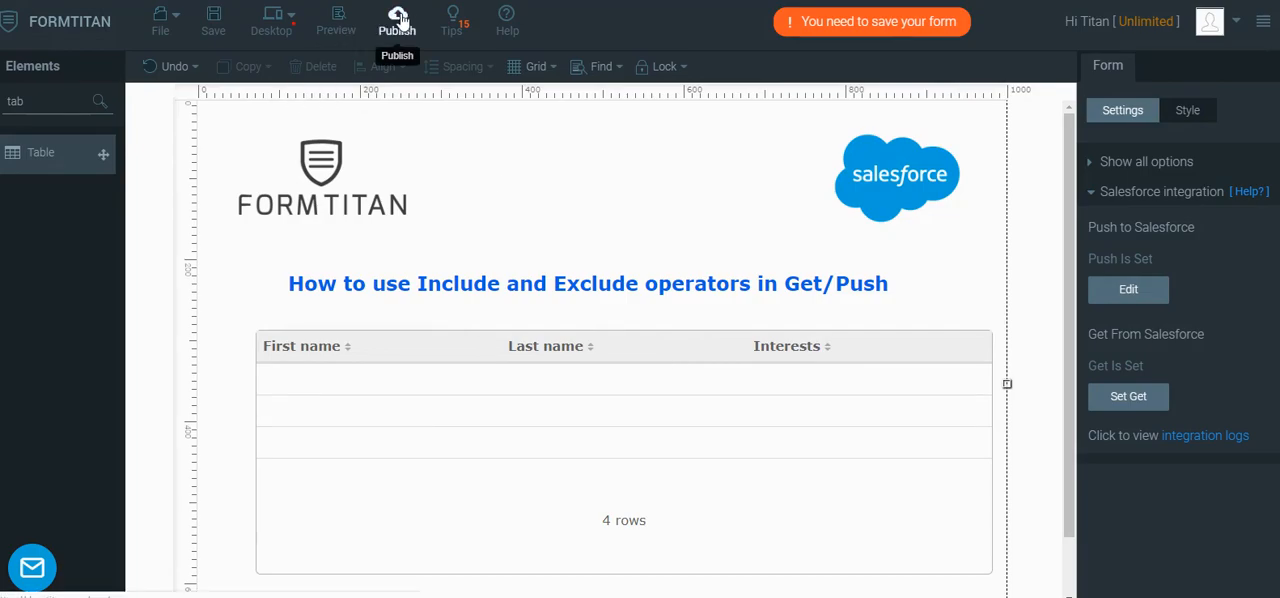
# Republish the form and view the page filtered by Excludes Music, TV, closing the publish window when done
pyautogui.click(398, 20)
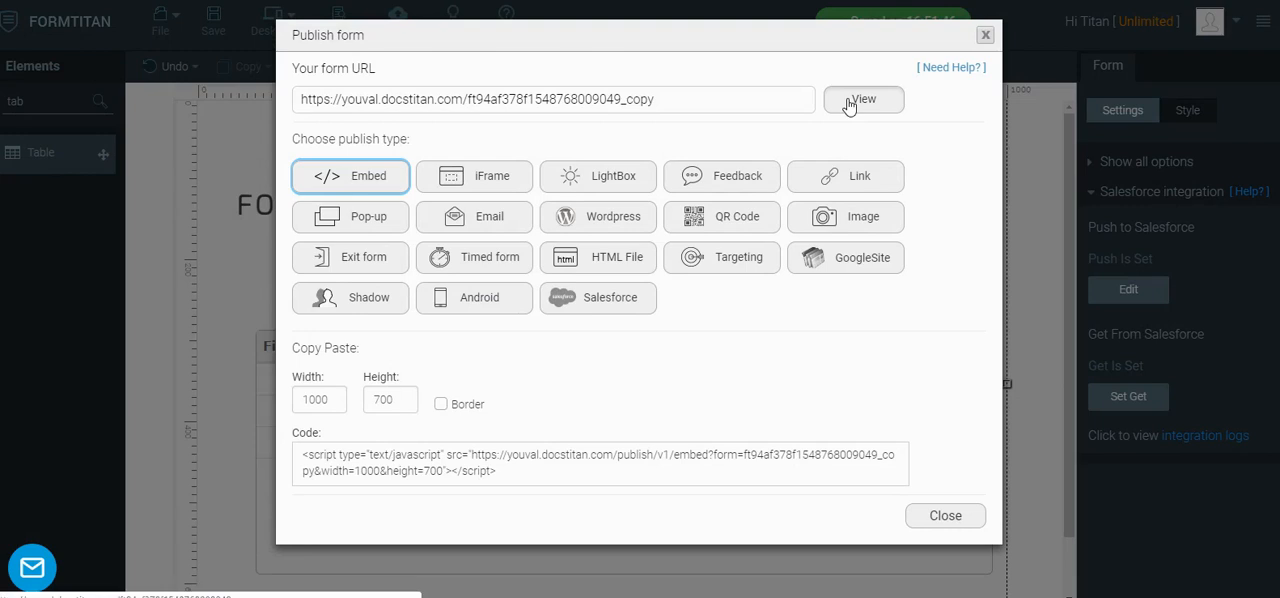
pyautogui.click(862, 102)
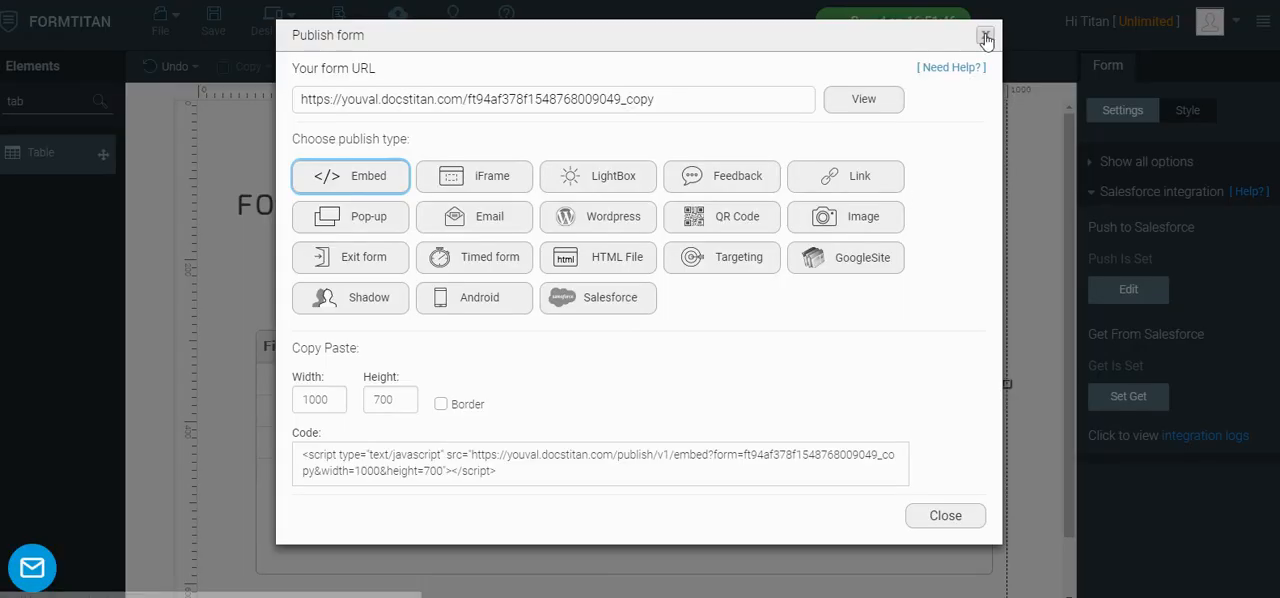
pyautogui.click(990, 37)
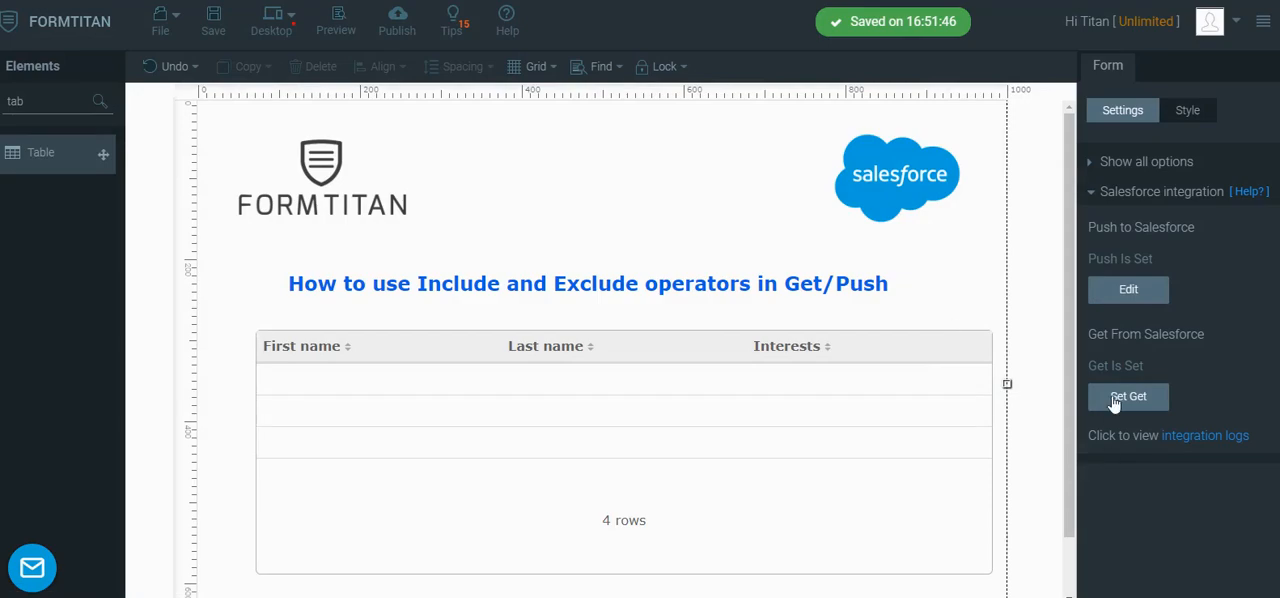
# Change the Contact object's interests condition operator to Excludes OR in the Get From Salesforce settings and apply all the settings
pyautogui.click(1116, 398)
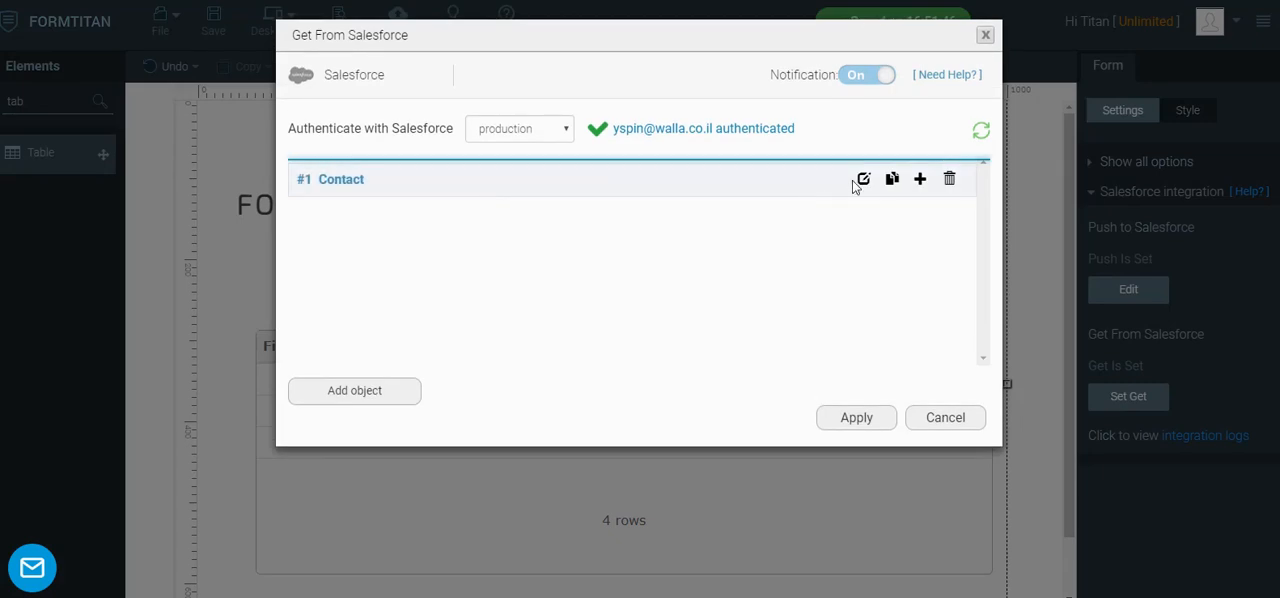
pyautogui.click(862, 180)
pyautogui.click(312, 178)
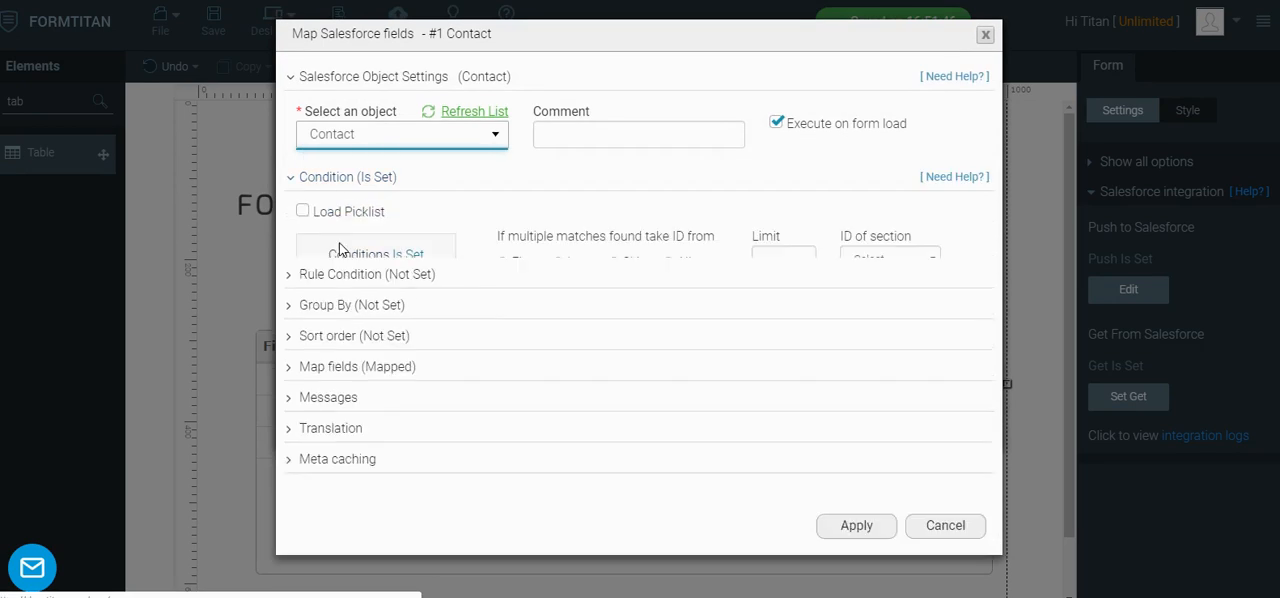
pyautogui.click(368, 290)
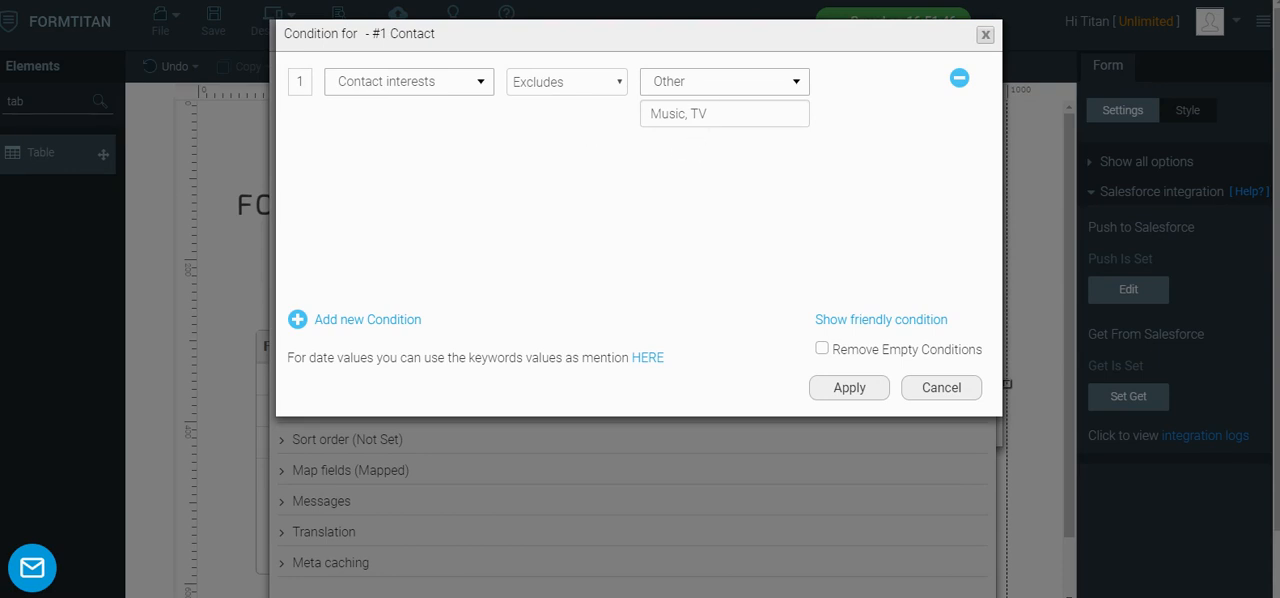
pyautogui.click(566, 86)
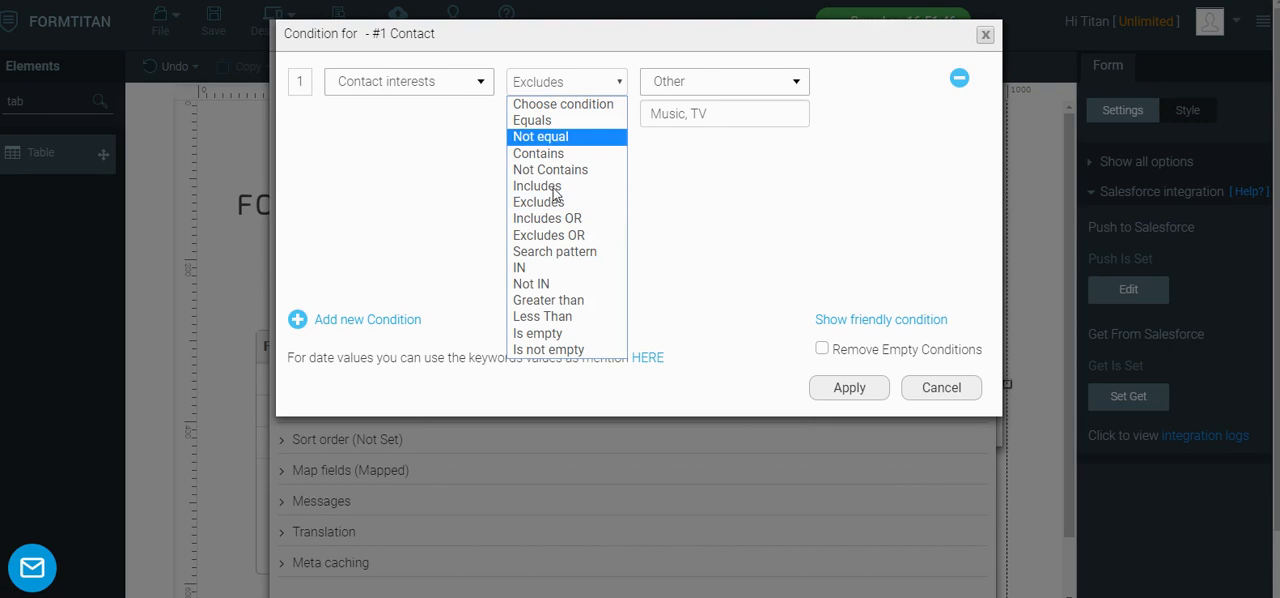
pyautogui.click(545, 238)
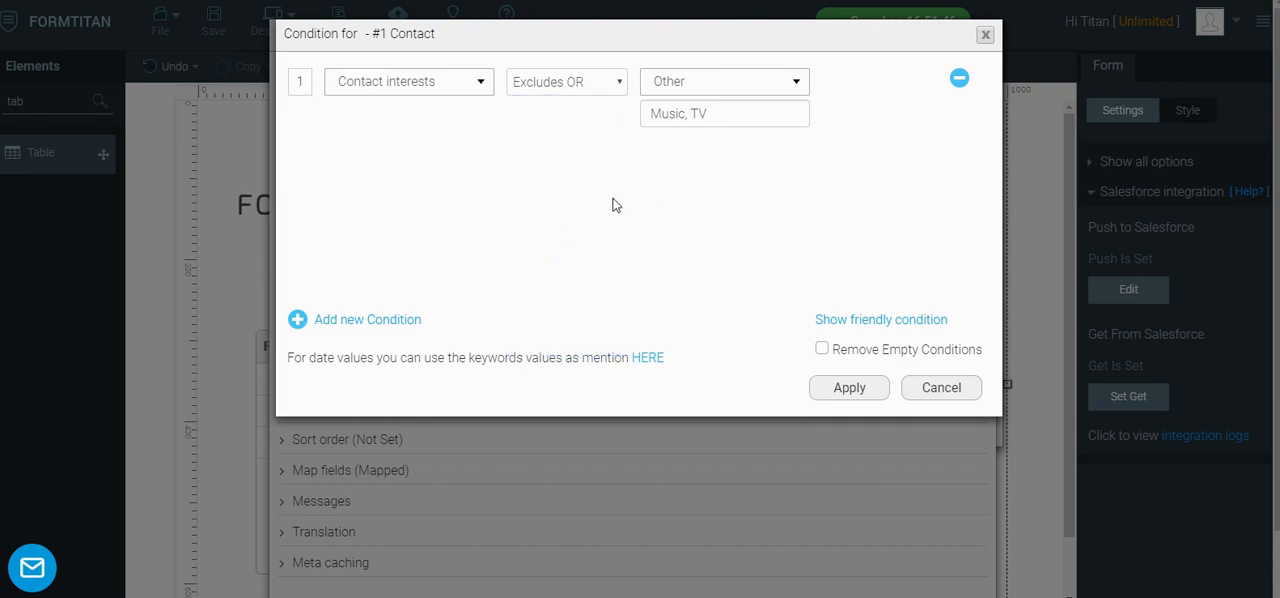
pyautogui.click(849, 388)
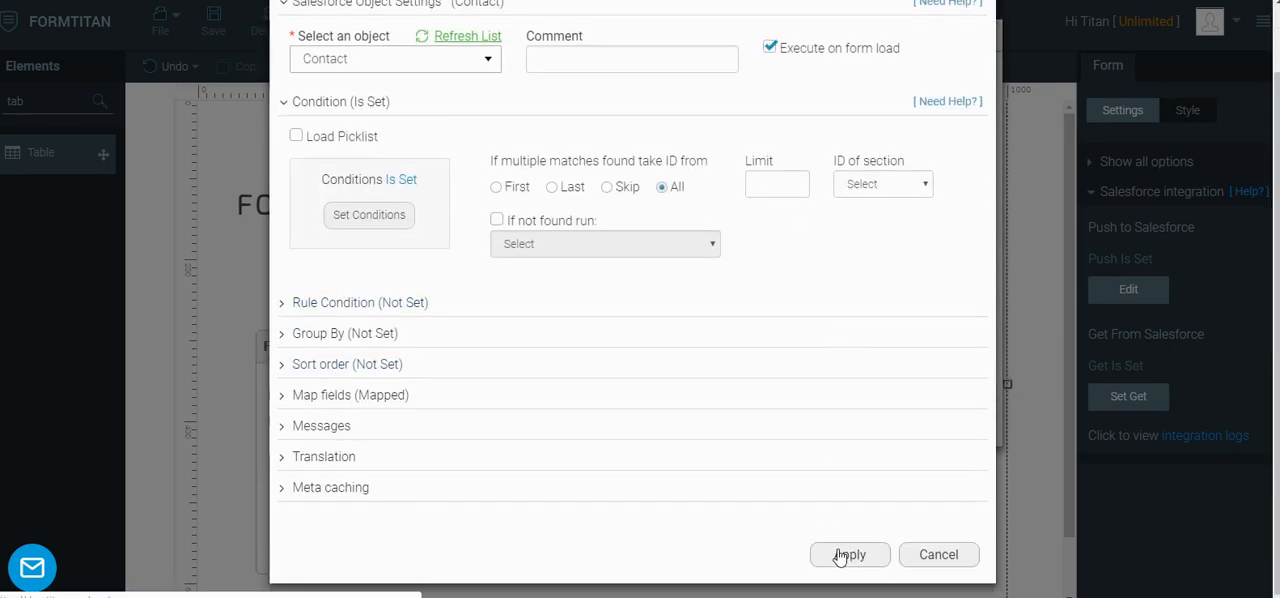
pyautogui.click(840, 557)
pyautogui.click(840, 424)
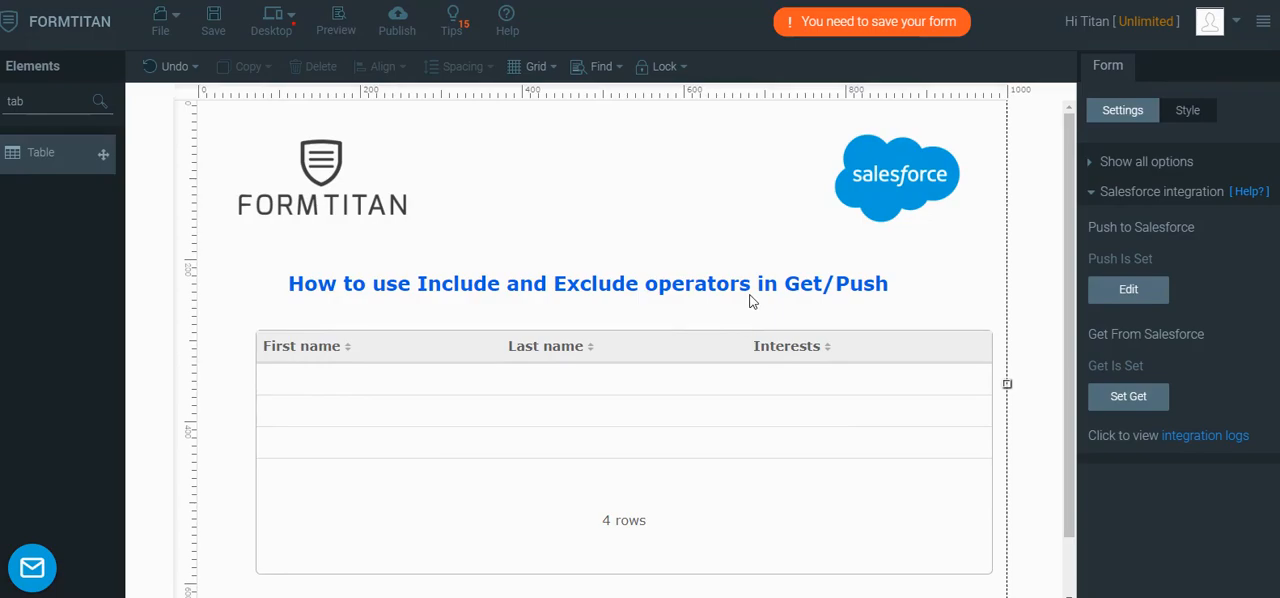
# Republish the form and view the page filtered by Excludes OR Music, TV, closing the publish window when done
pyautogui.click(397, 30)
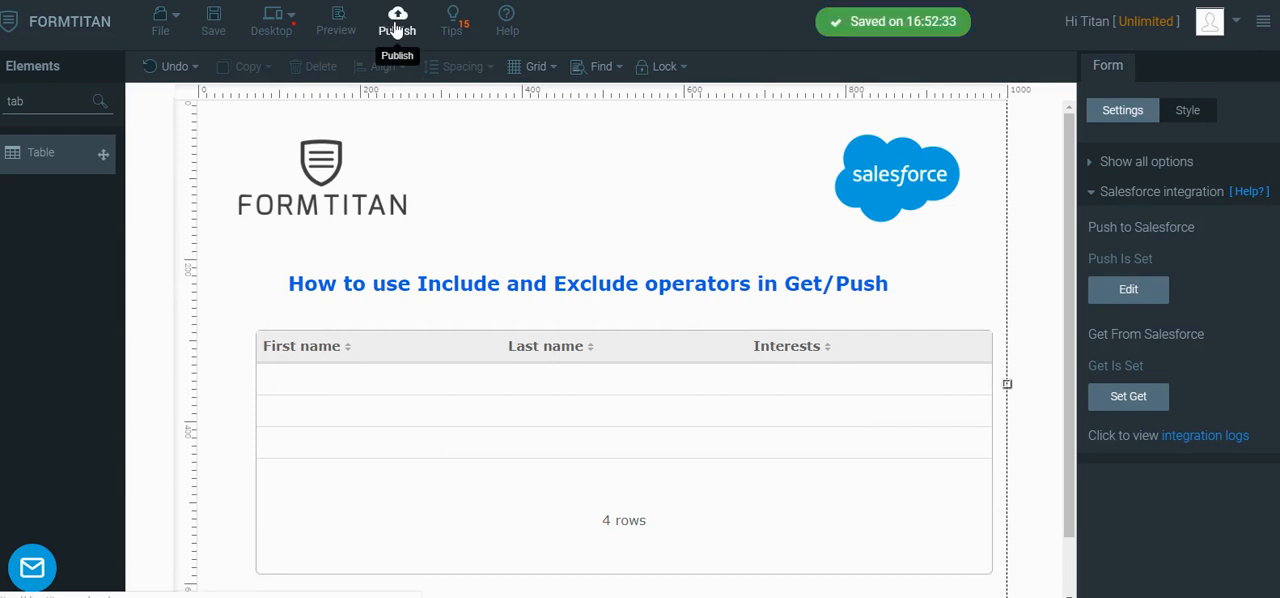
pyautogui.click(864, 102)
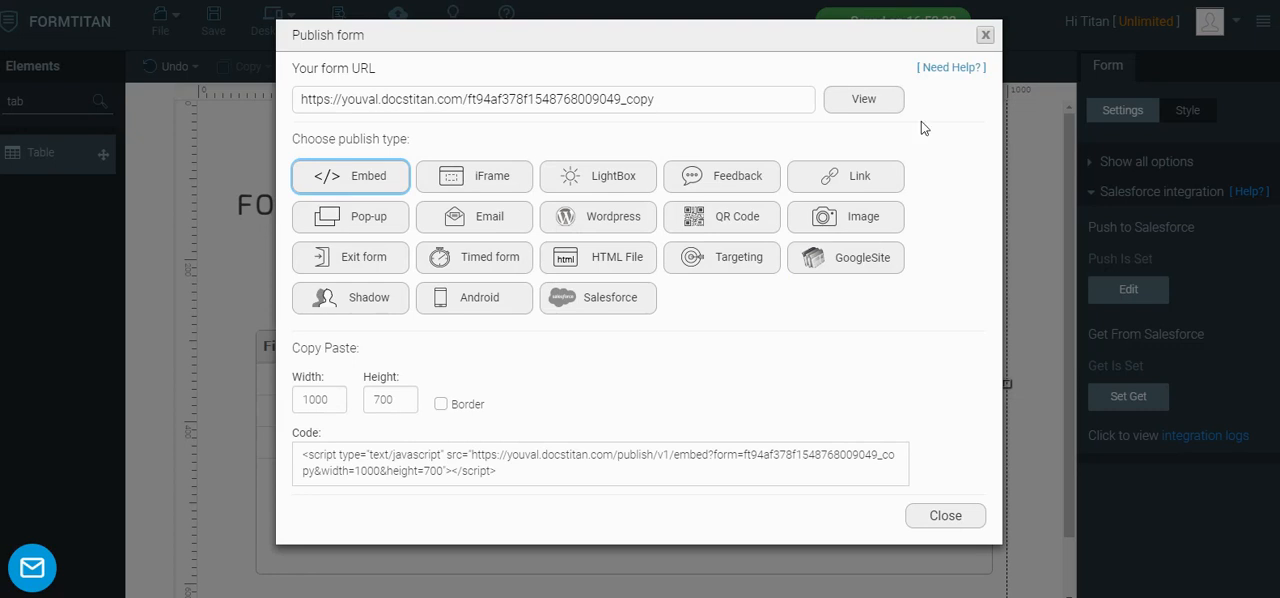
pyautogui.click(985, 35)
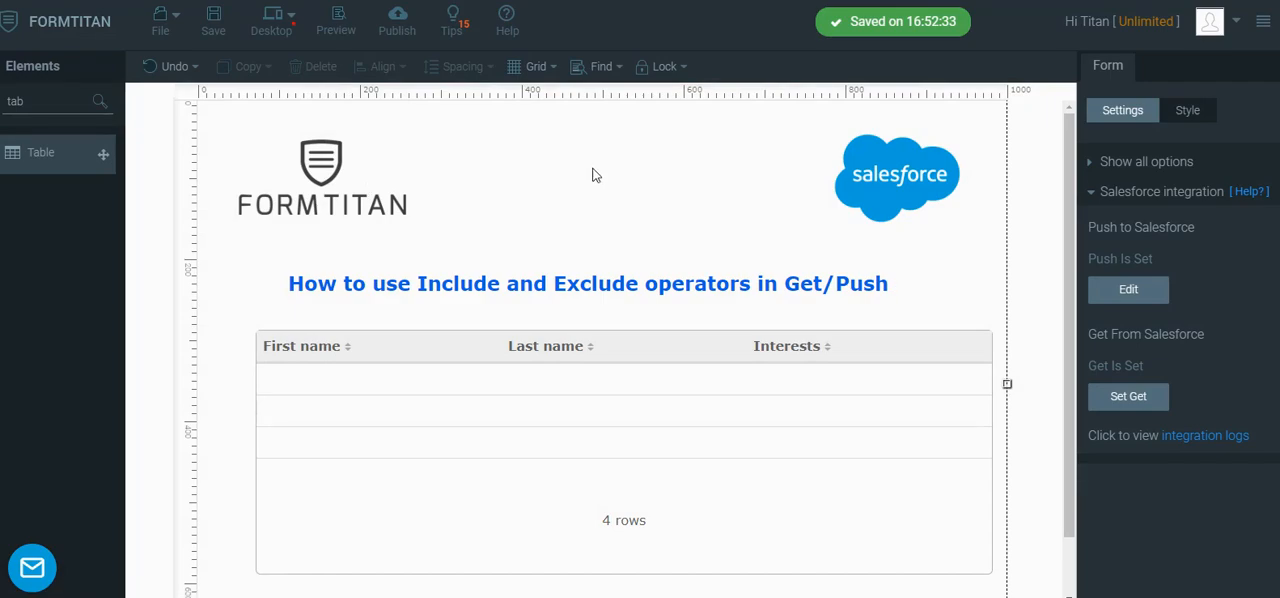